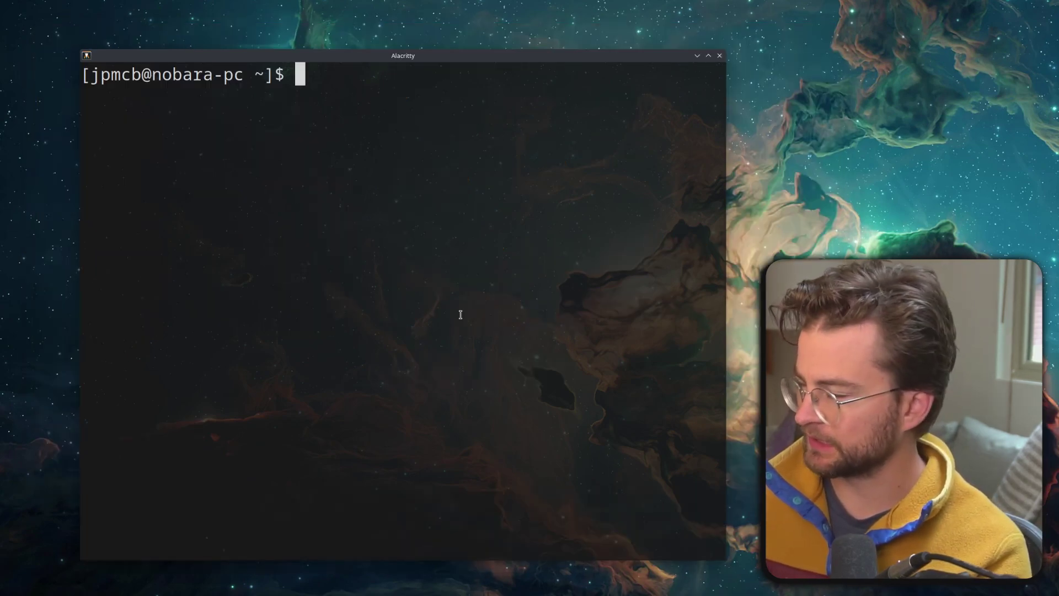
Step: Locate nix, nix-shell and nvim with 'which', then launch Neovim with 'nvim'
text(which nix)
key(Return)
text(which nix-she)
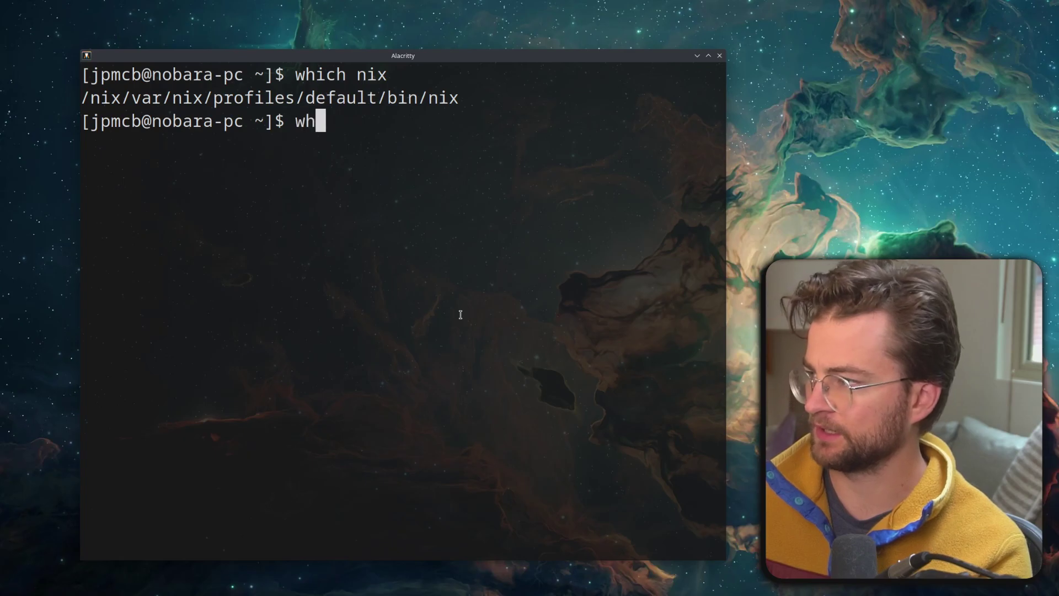
text(ll)
key(Return)
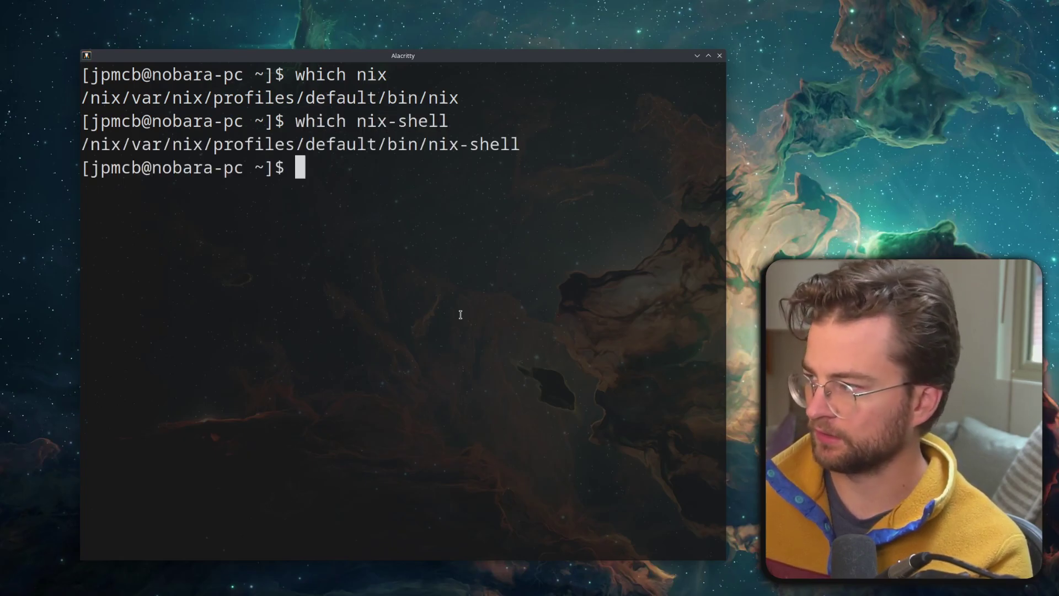
text(which nvim)
key(Return)
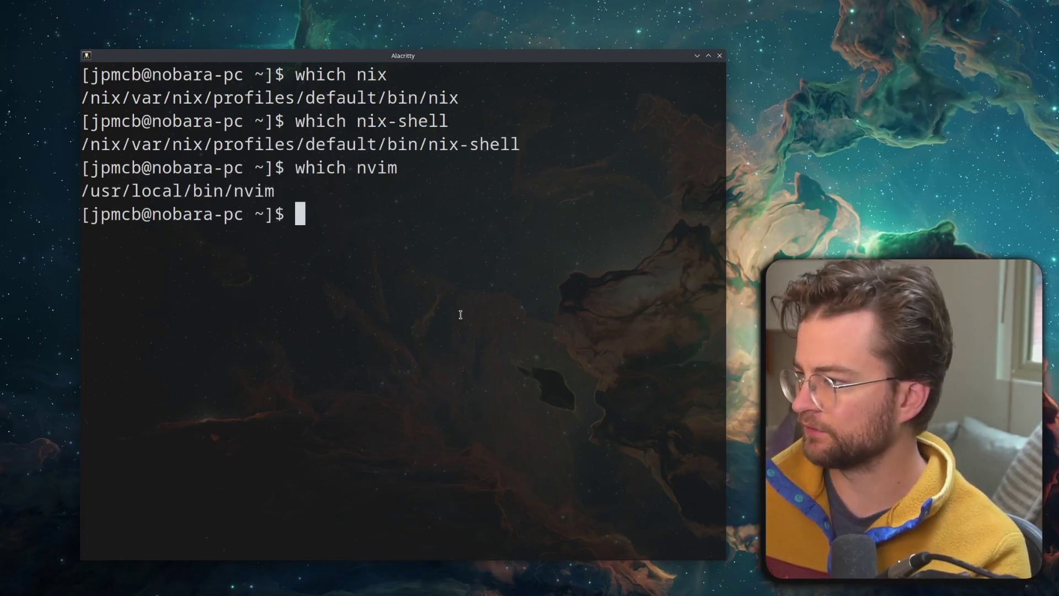
text(nvim)
key(Return)
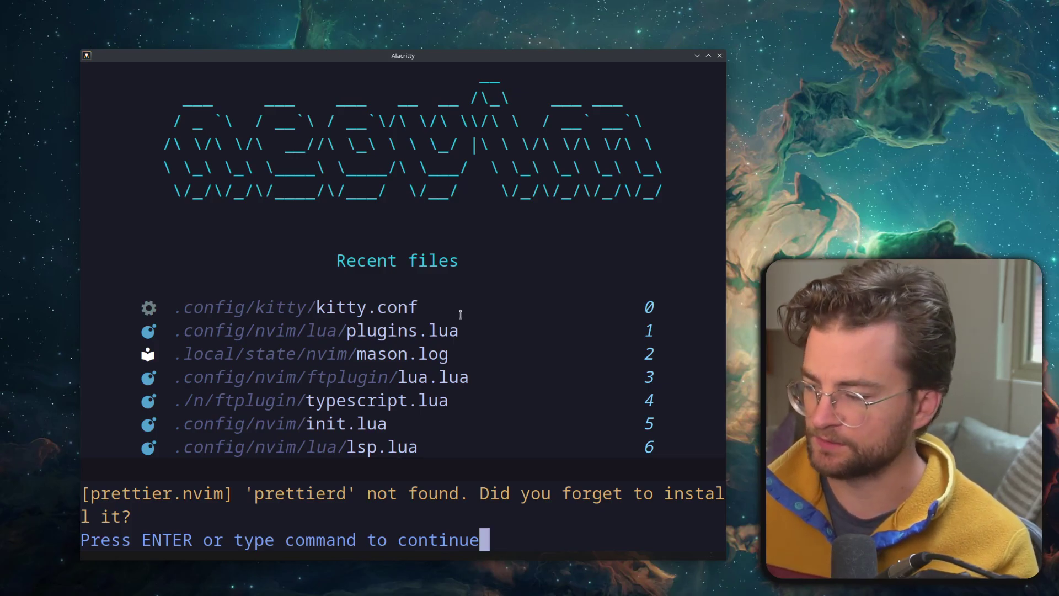
Step: Dismiss Neovim's prettierd not-found warning and quit Neovim
key(Return)
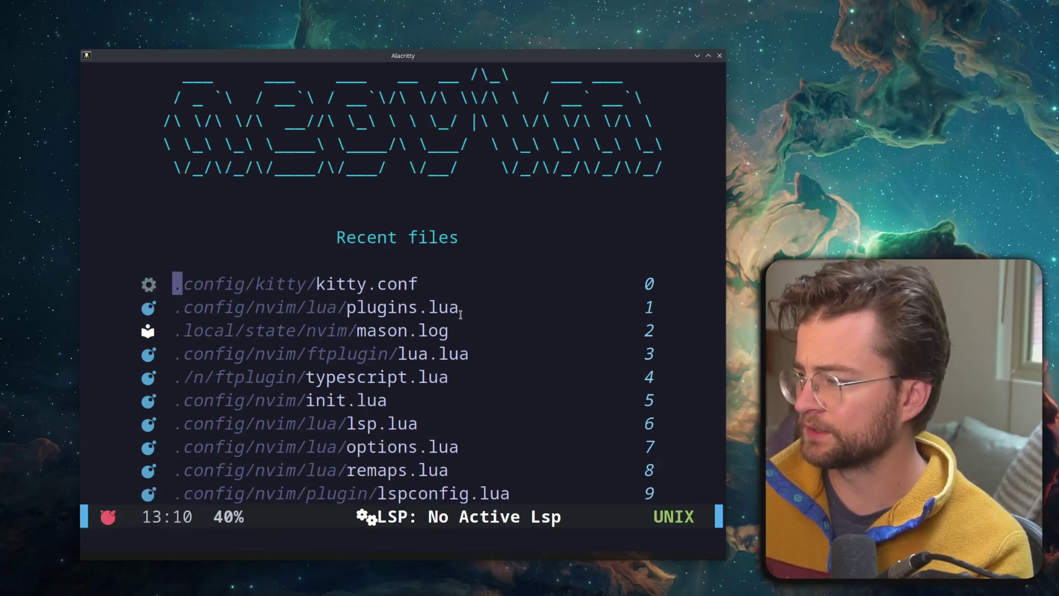
key(q)
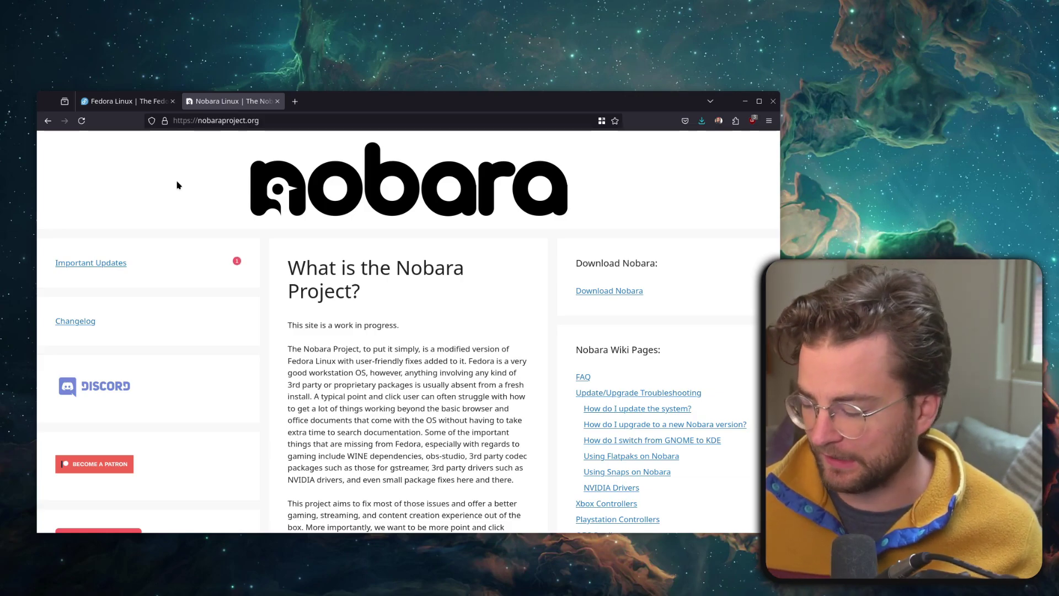
Step: View the Fedora Linux tab, nudge the Firefox window right, then return to the Nobara Linux tab
click(124, 101)
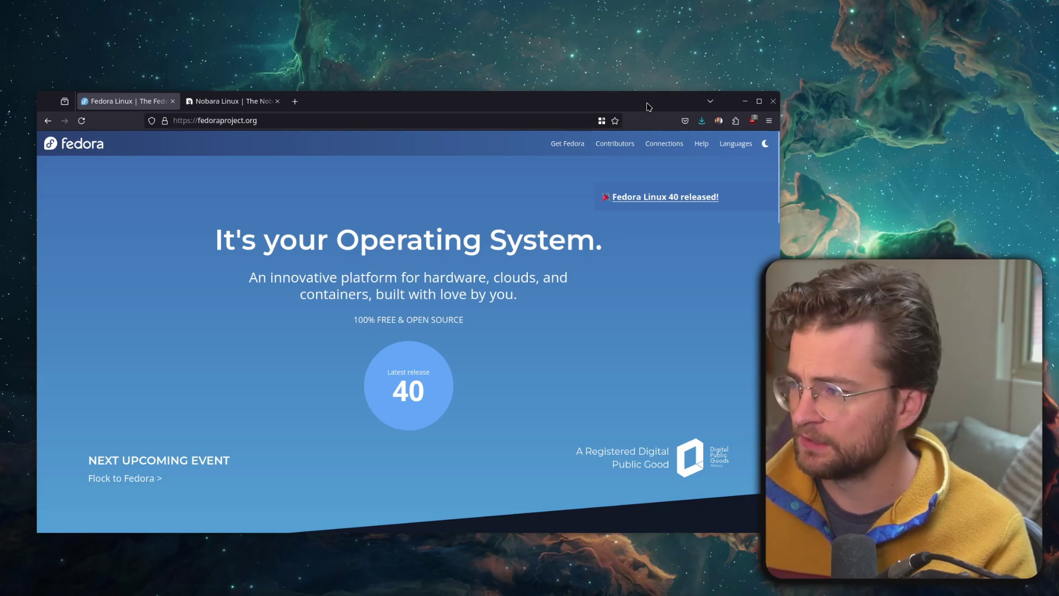
drag(644, 103, 671, 103)
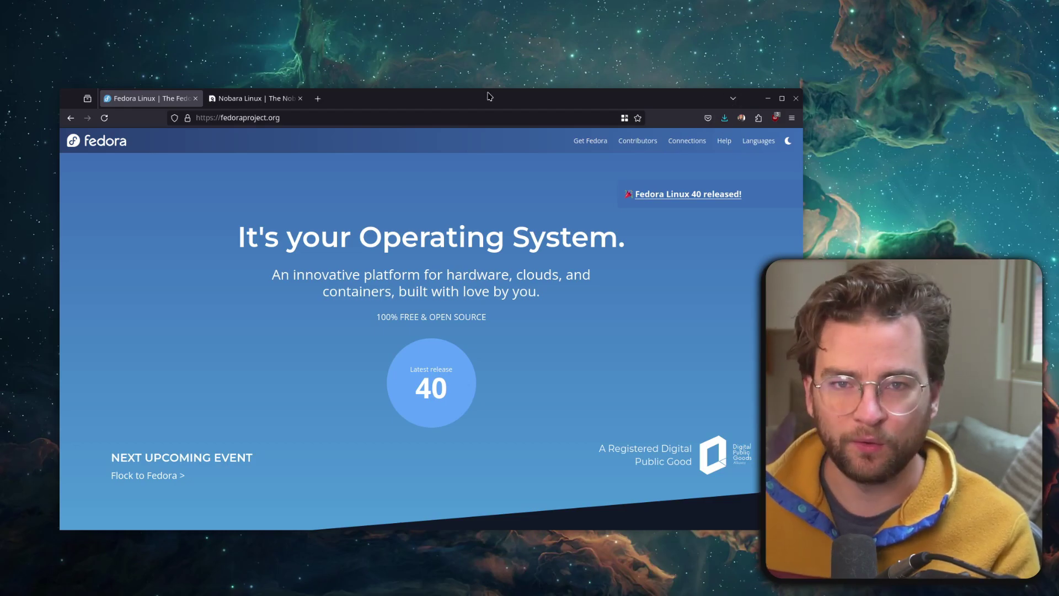
click(264, 101)
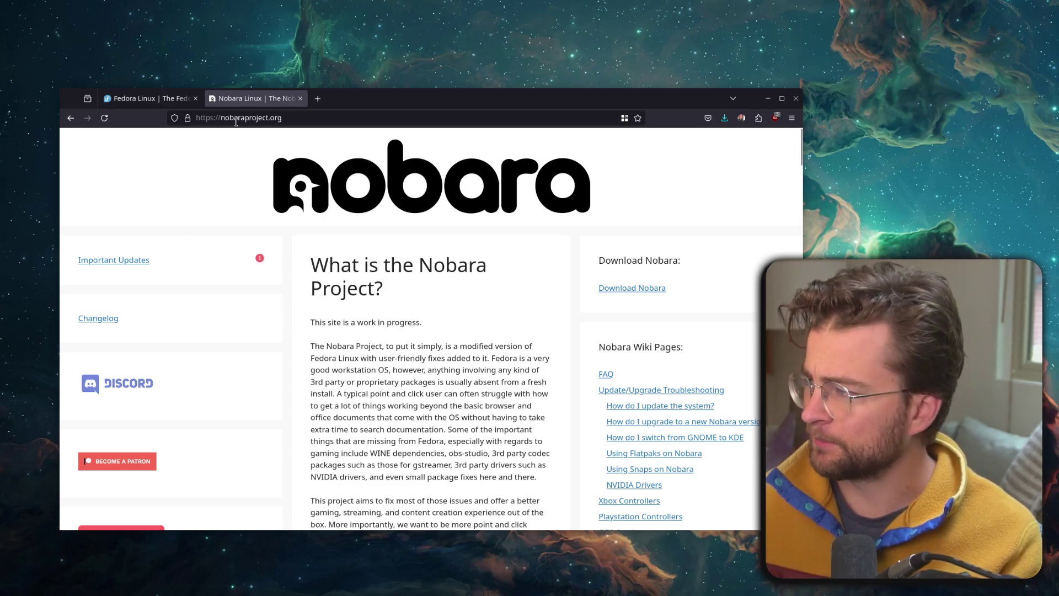
Step: Scroll the Nobara page past kernel patches and Nvidia to OBS Studio, briefly showing the OBS window
scroll(330, 254, down, 10)
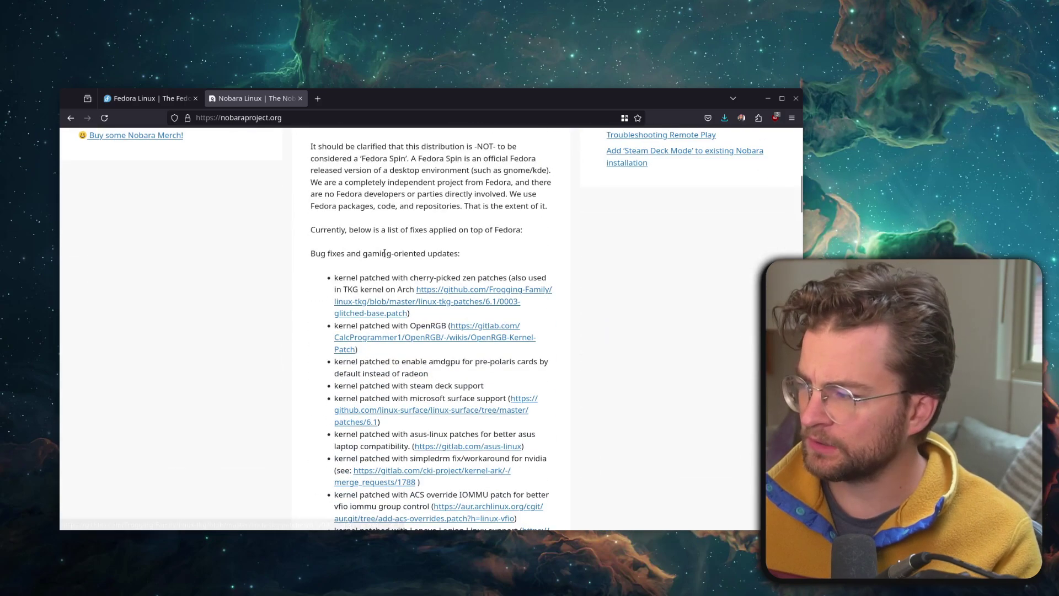
drag(312, 254, 471, 261)
click(477, 261)
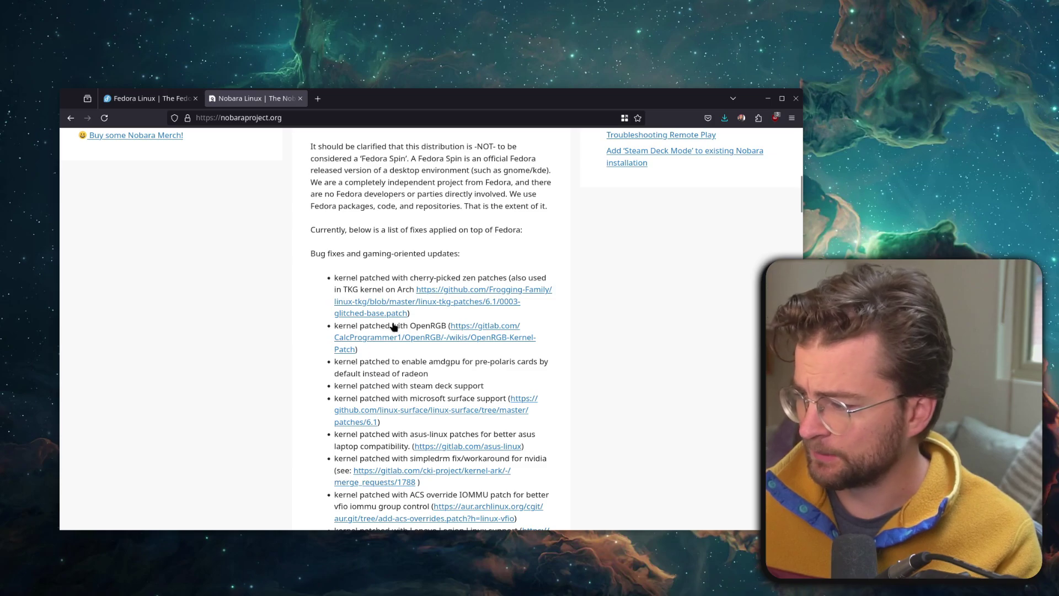
scroll(416, 348, down, 15)
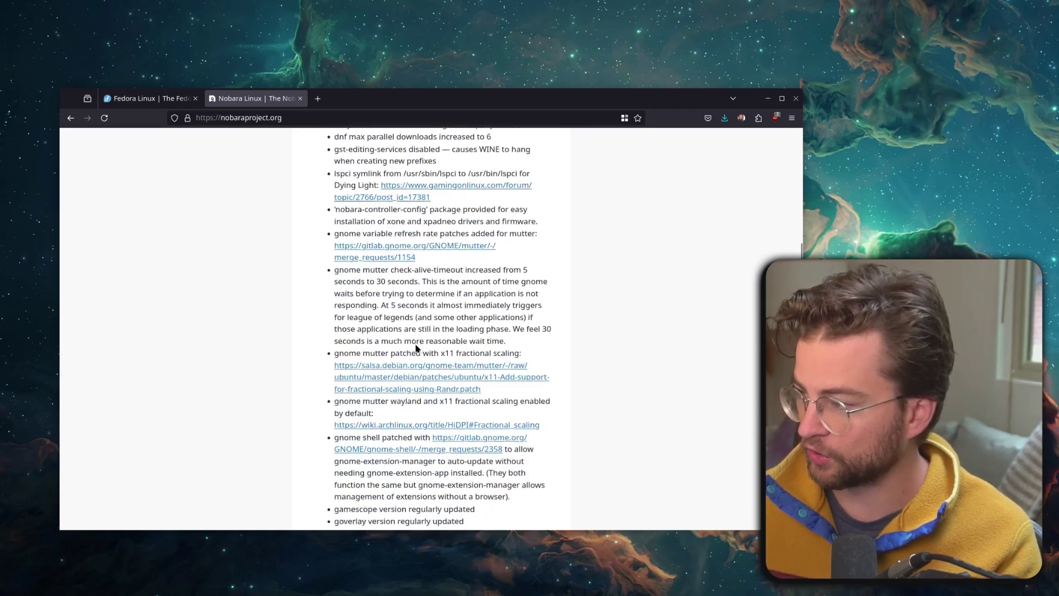
scroll(416, 346, down, 4)
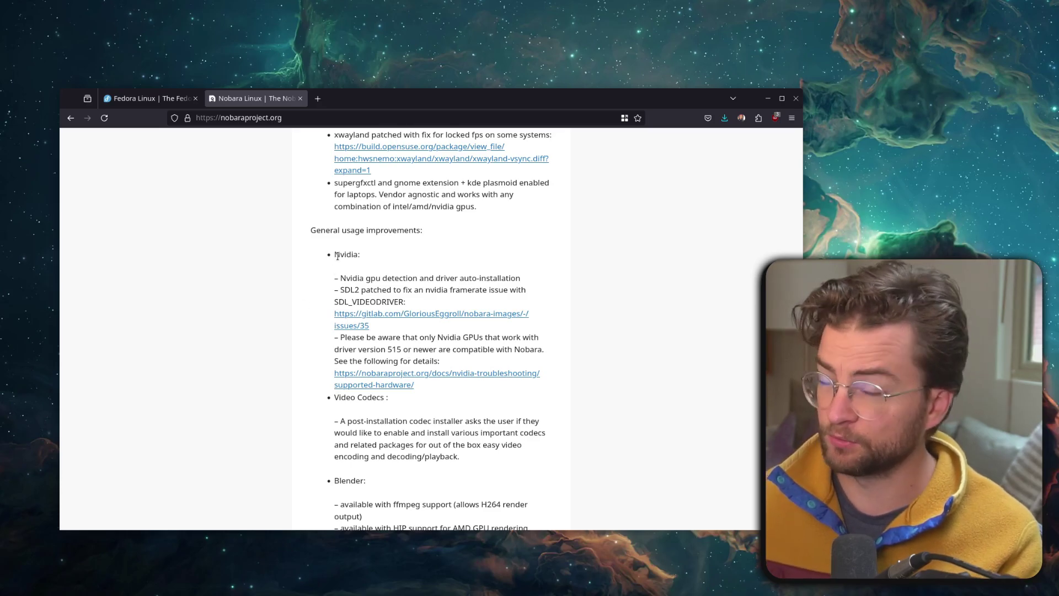
scroll(337, 256, down, 3)
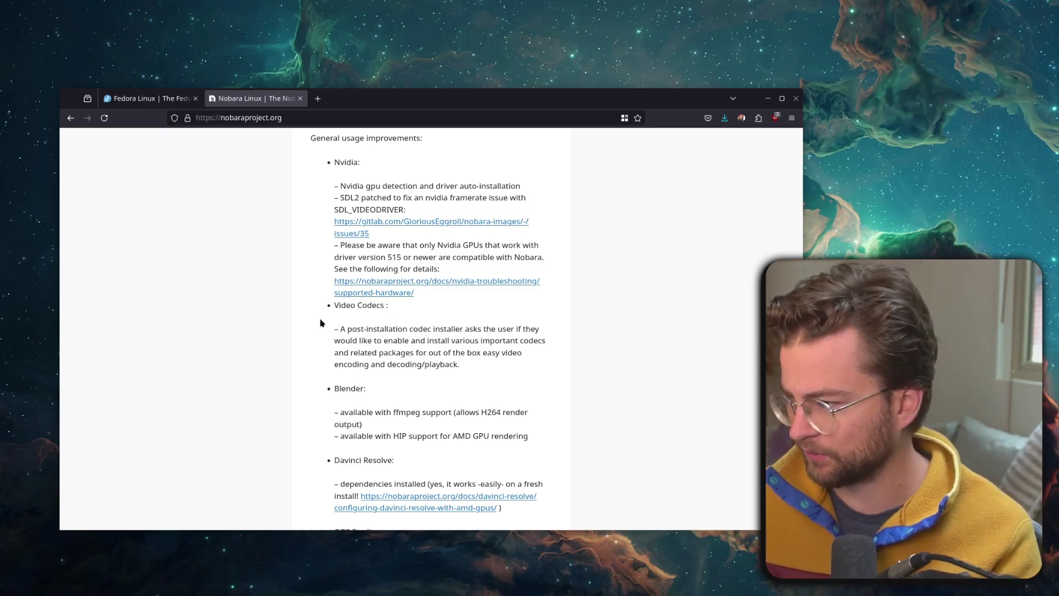
scroll(304, 323, down, 3)
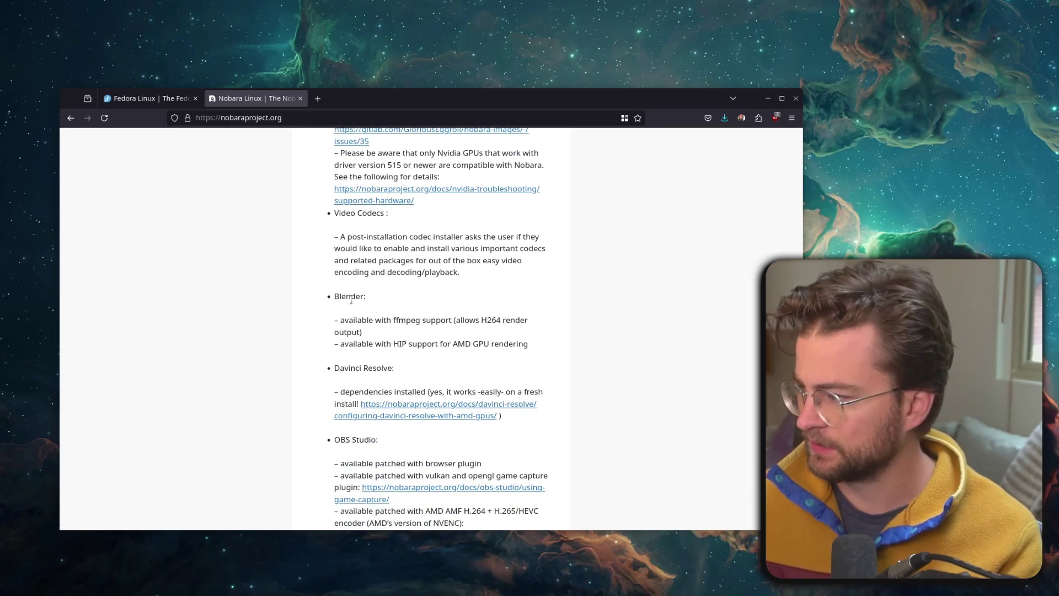
scroll(309, 335, down, 3)
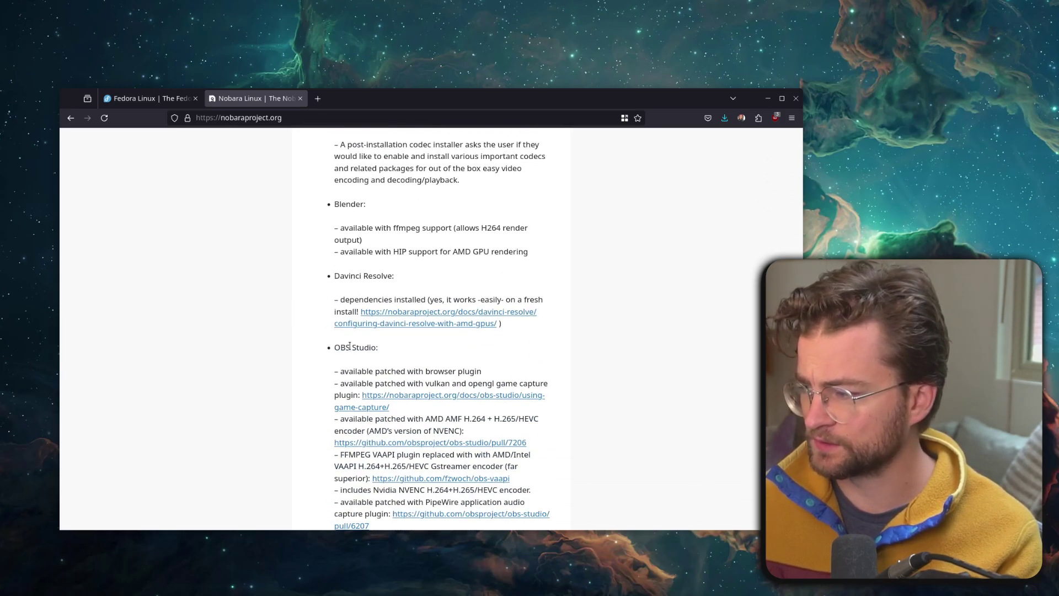
scroll(353, 293, down, 3)
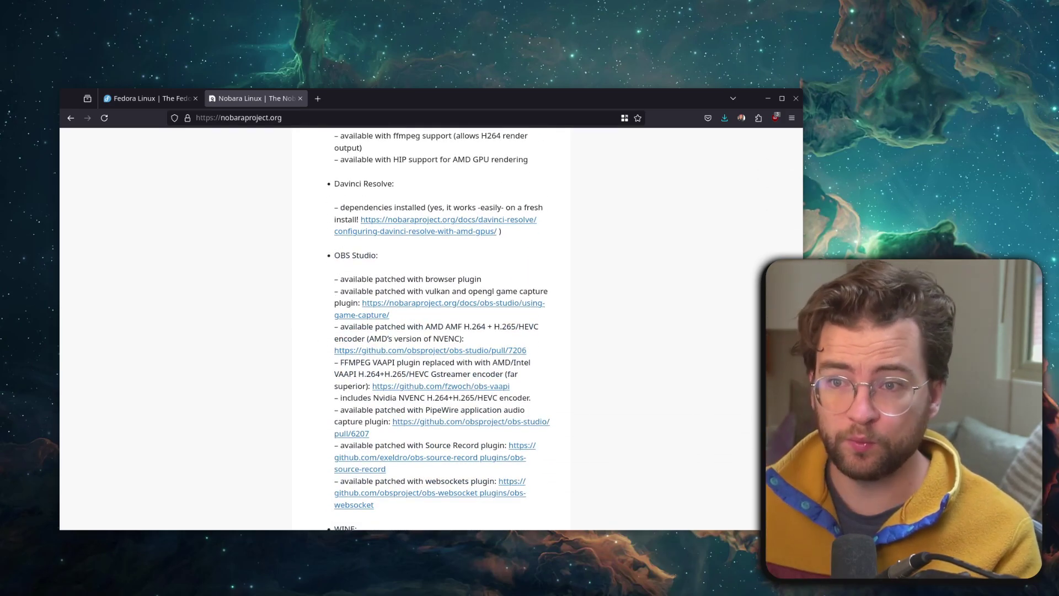
key(alt+Tab)
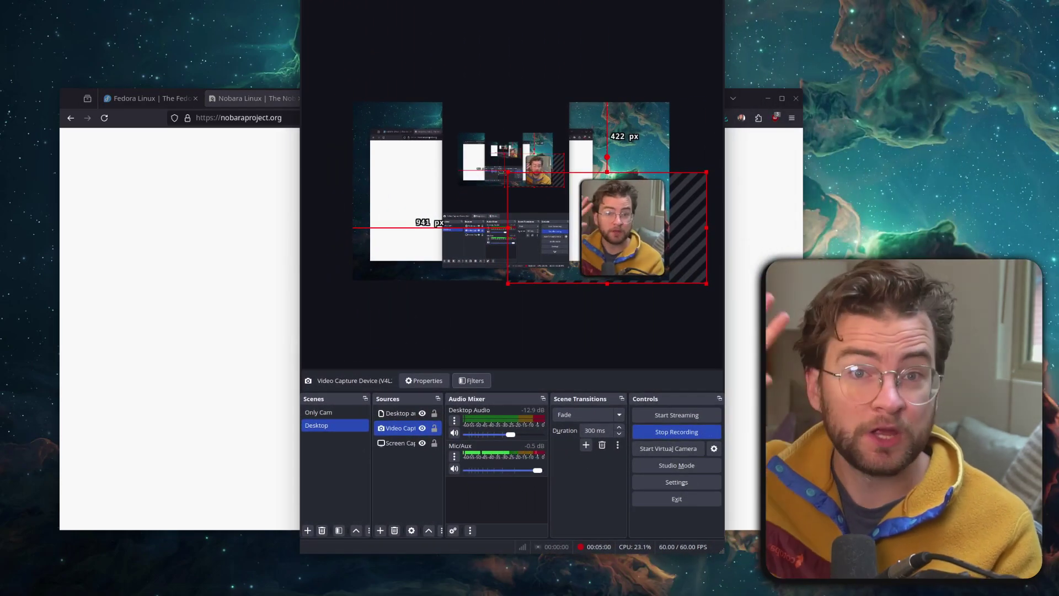
key(alt+Tab)
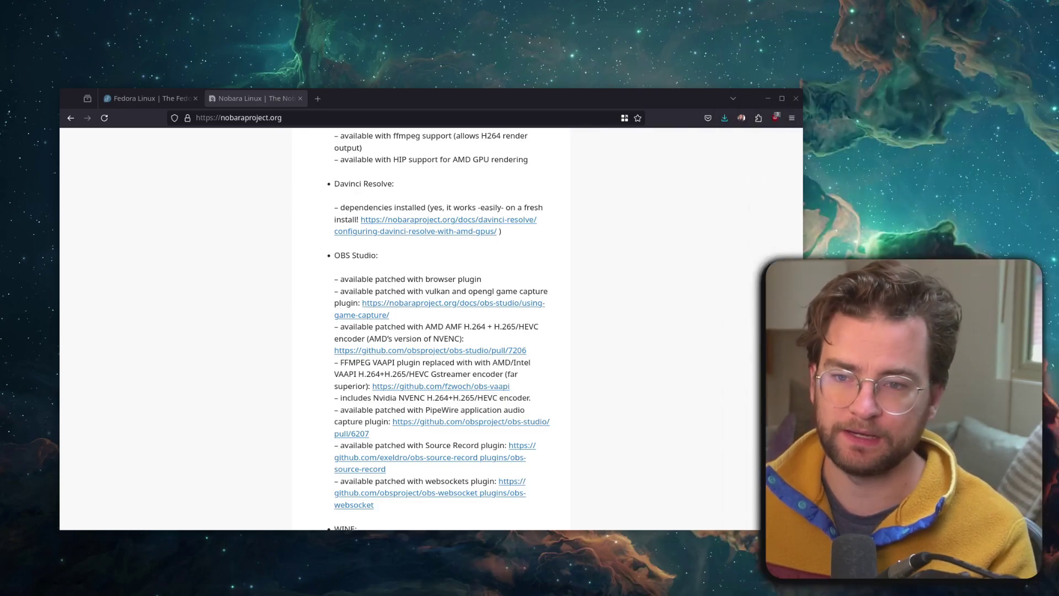
Step: Scroll to the Proton and Flatpak notes, highlighting 'Proton' and then 'Flatpak' in turn
scroll(256, 378, down, 3)
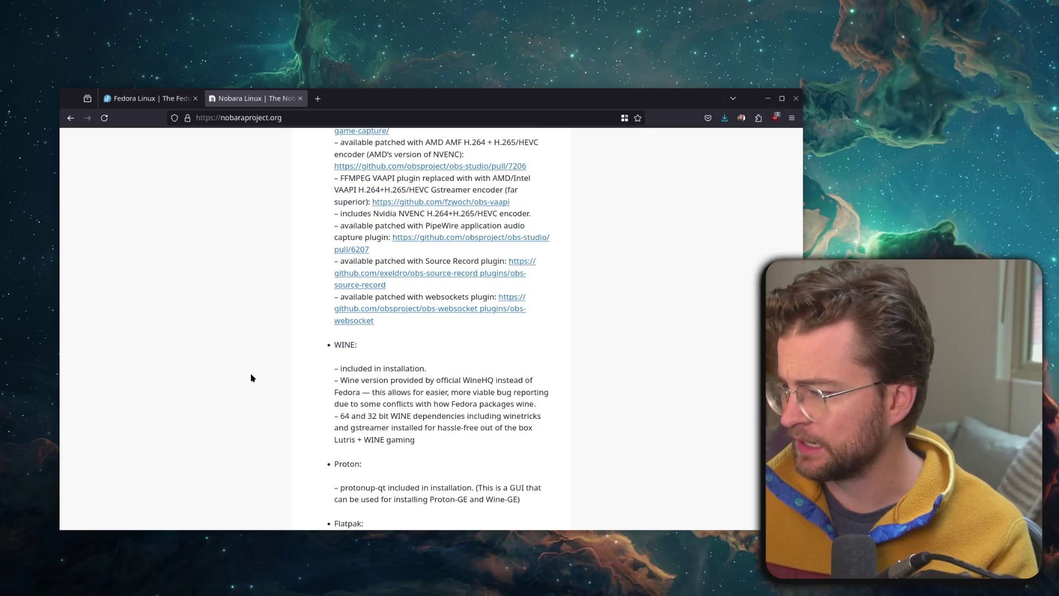
double_click(344, 344)
scroll(348, 309, down, 3)
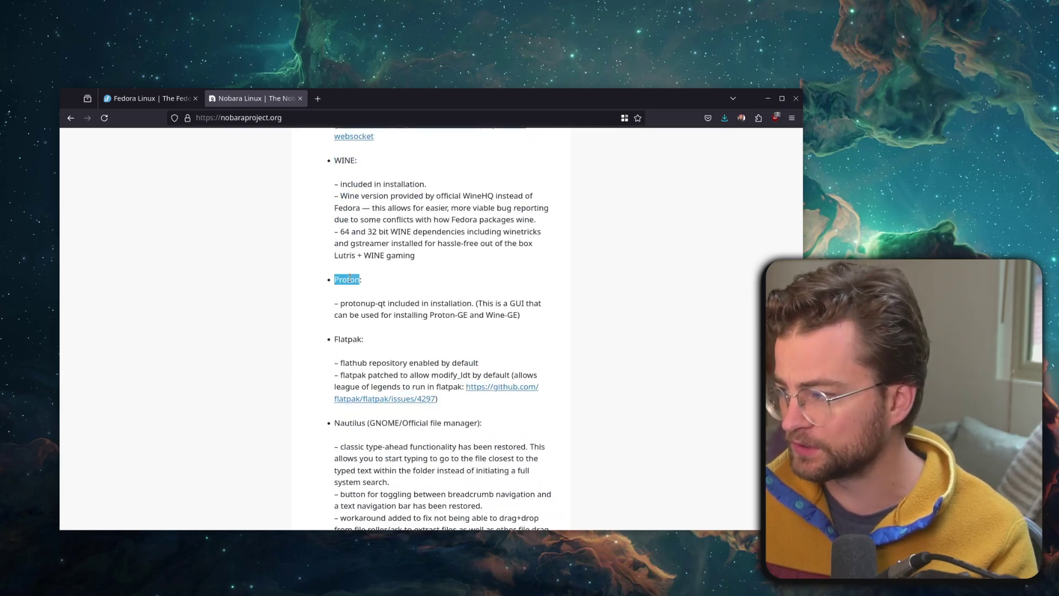
click(285, 281)
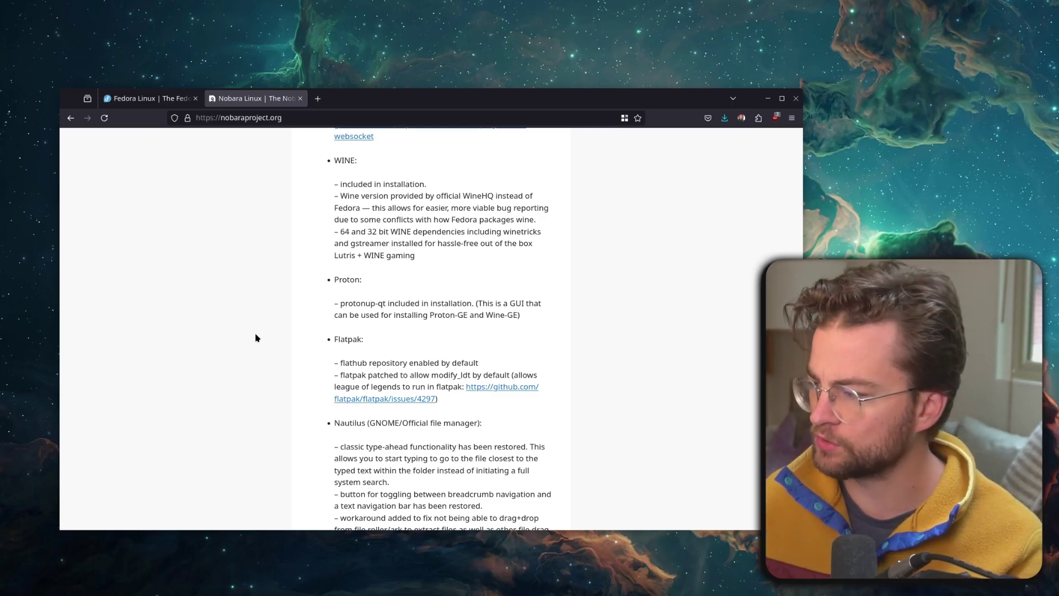
double_click(355, 340)
click(354, 340)
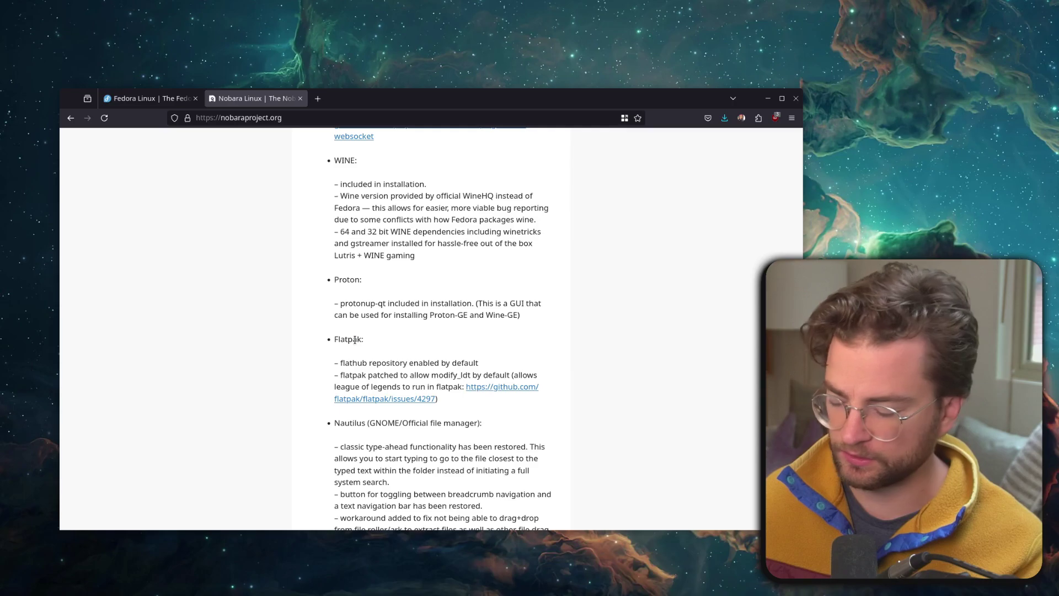
Step: Launch Alacritty from an 'ala' launcher search, centre it, and run flatpak
key(super)
text(ala)
key(Return)
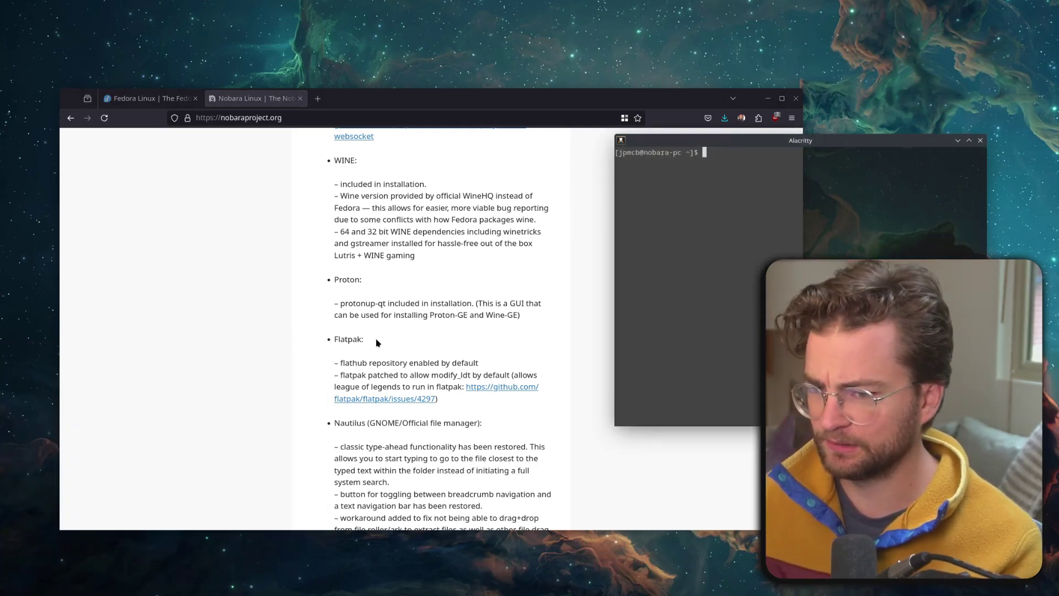
drag(731, 146, 367, 201)
text(flatpak)
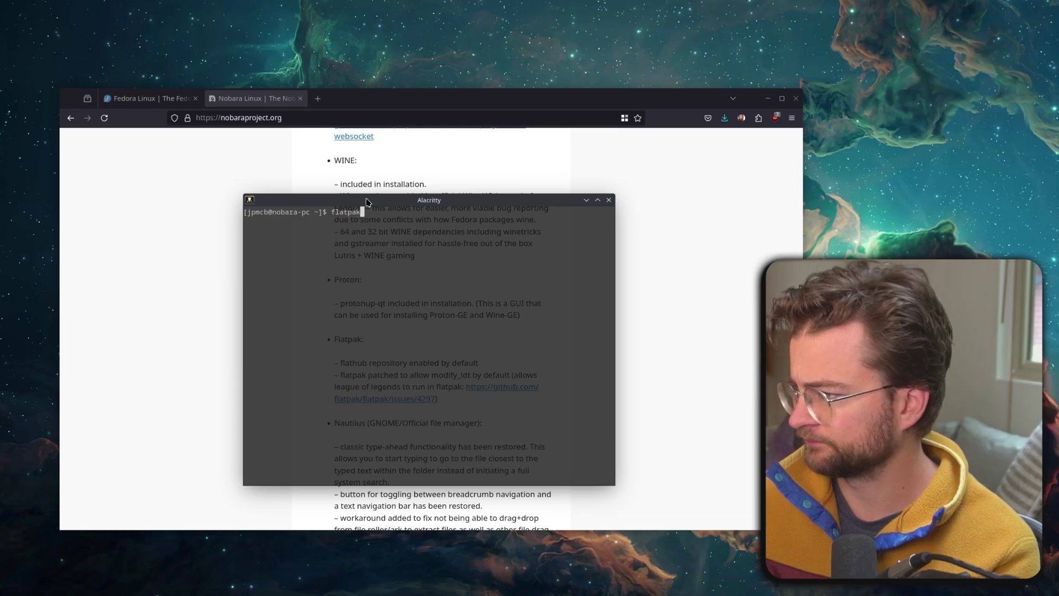
key(Return)
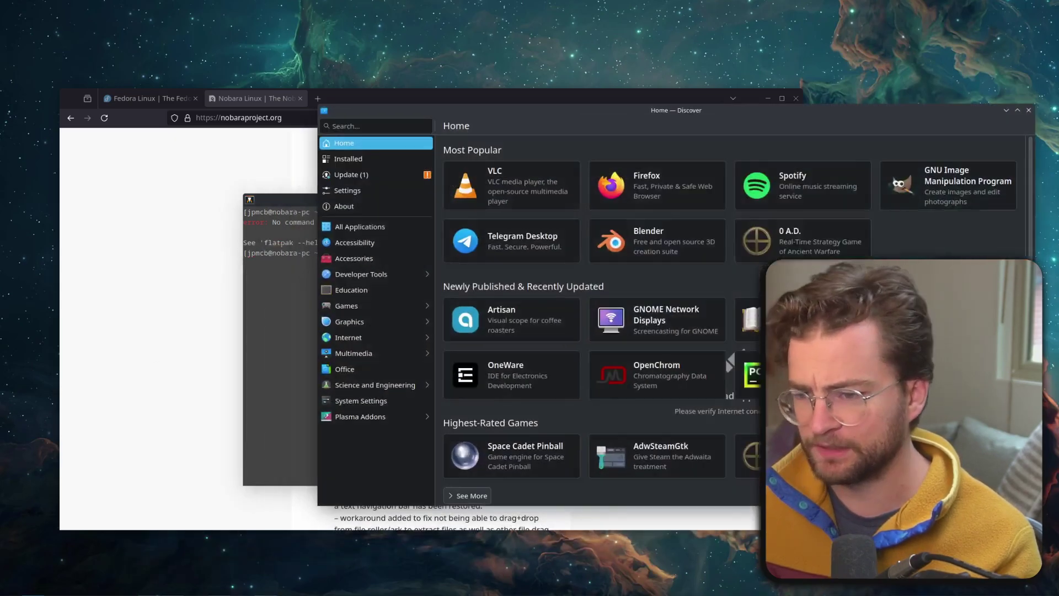
Step: Move Discover left, browse its Home page, and search the catalogue for 'email'
drag(570, 115, 270, 136)
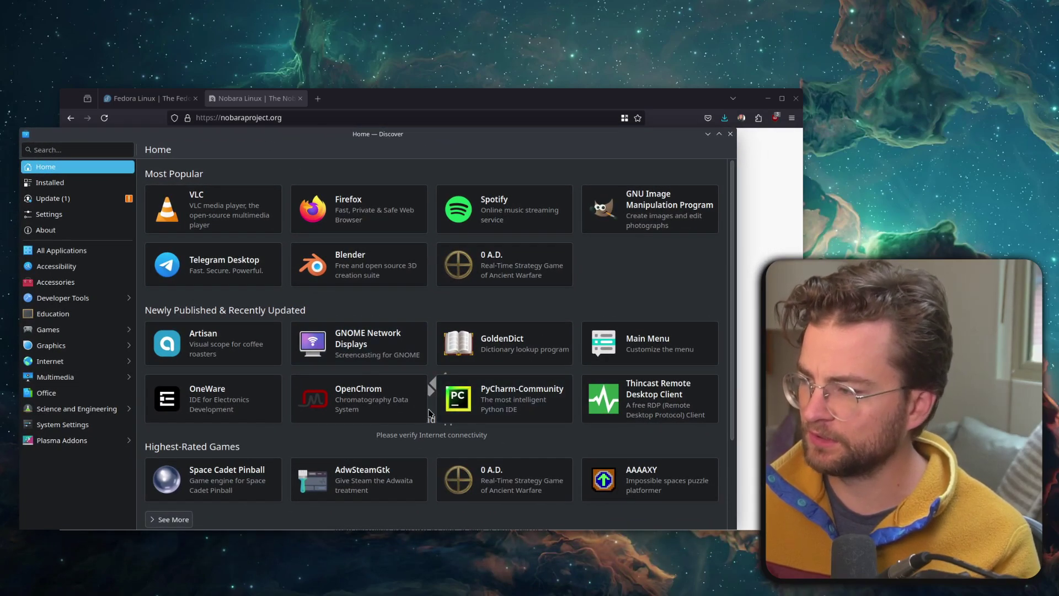
scroll(429, 402, down, 3)
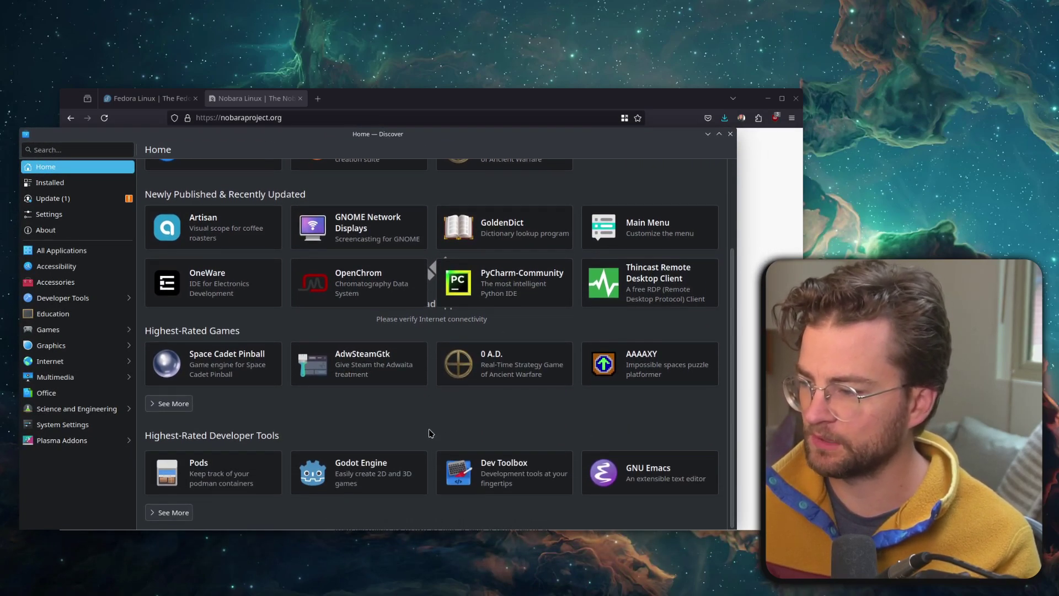
scroll(429, 431, up, 3)
click(55, 150)
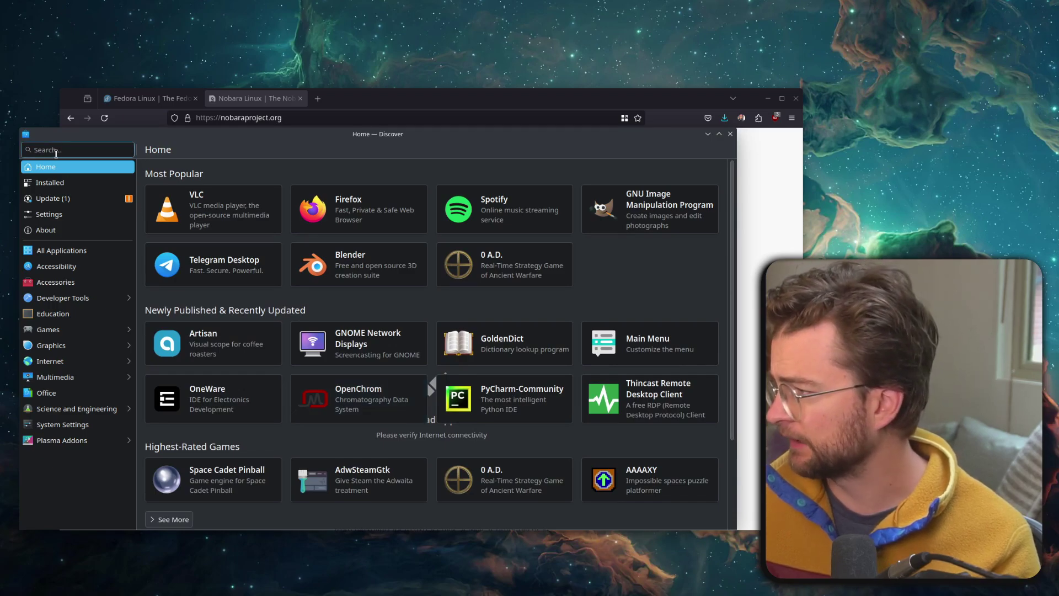
text(email)
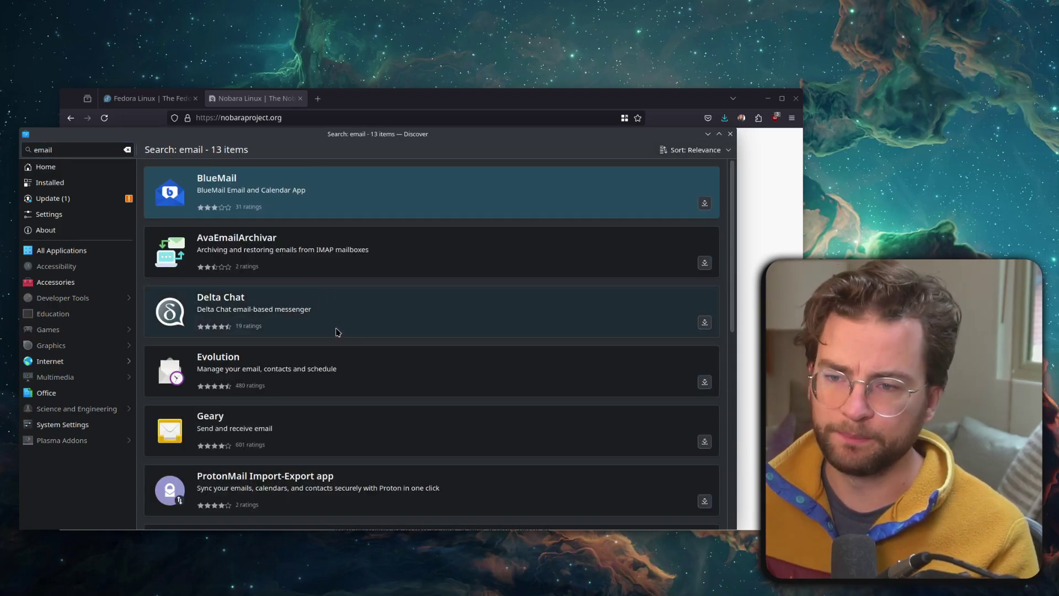
scroll(339, 331, down, 3)
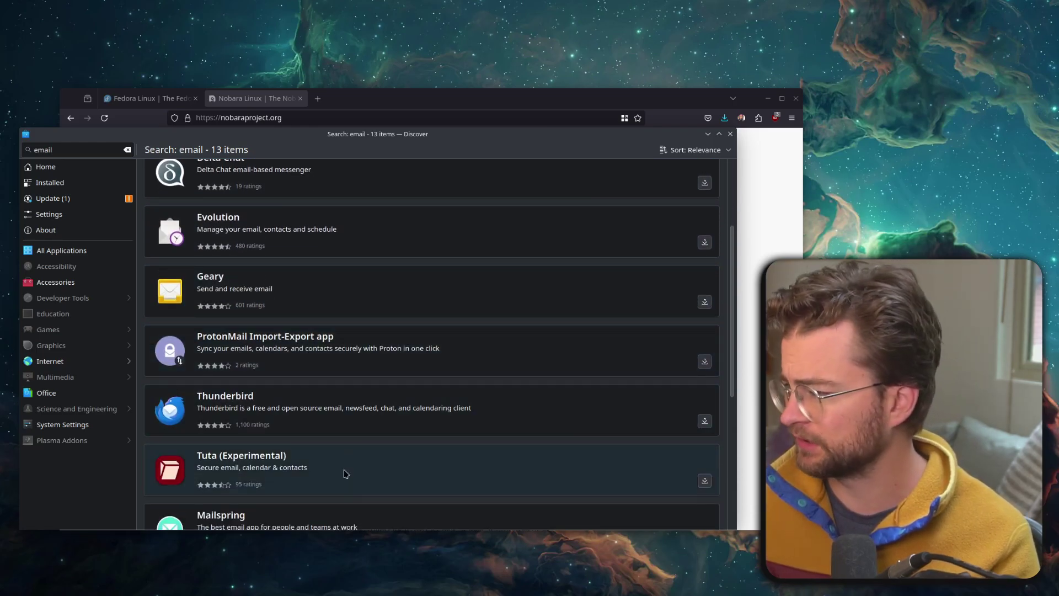
Step: Open Thunderbird's 128.1.0esr details page, then reposition the Discover and Welcome App windows
click(314, 396)
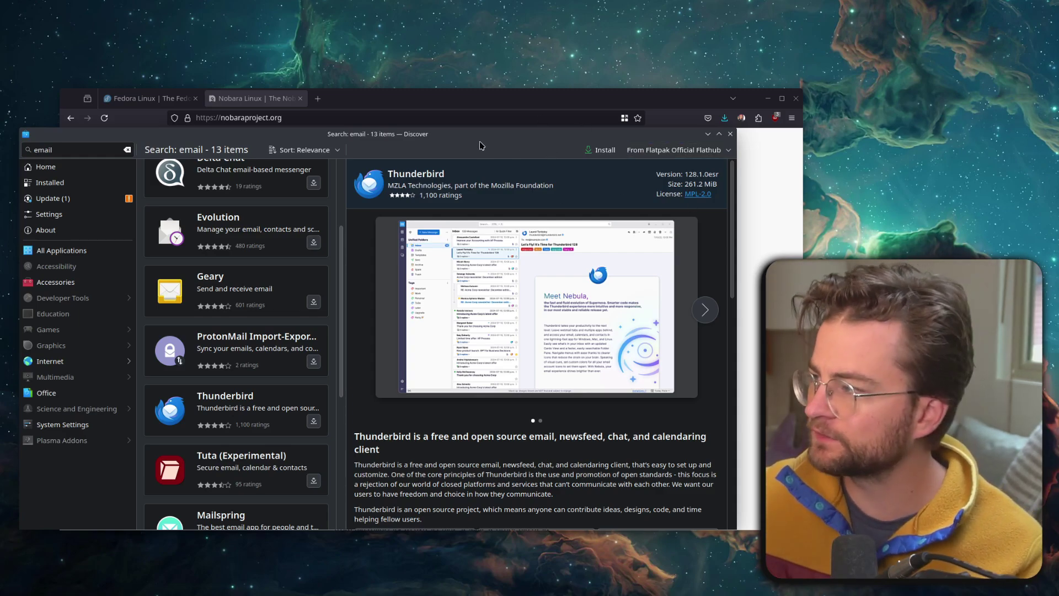
mouse_move(374, 138)
mouse_down()
mouse_move(402, 101)
mouse_move(414, 125)
mouse_move(379, 128)
mouse_up()
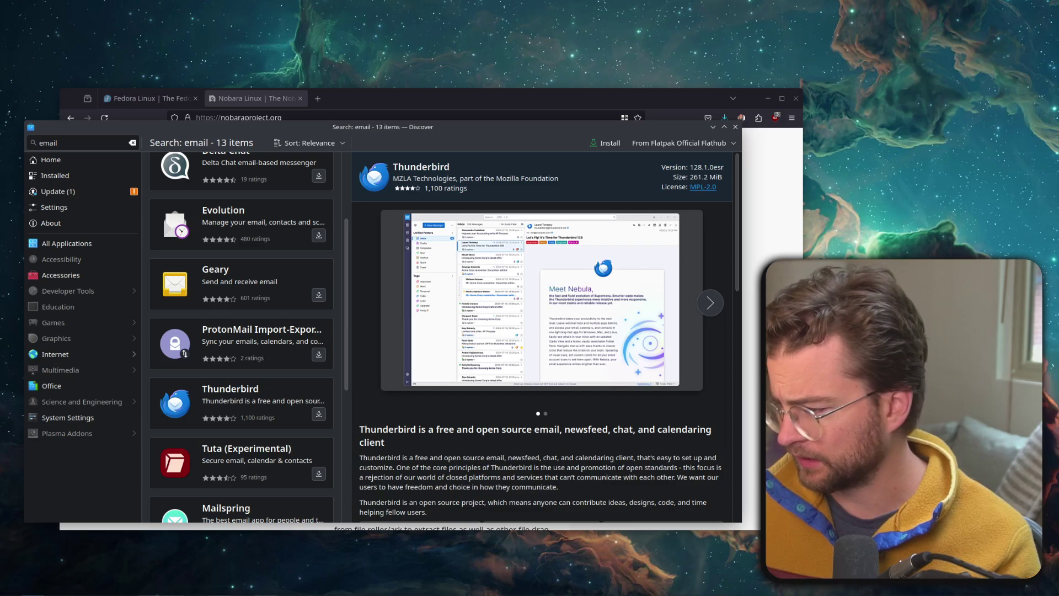
drag(392, 153, 360, 256)
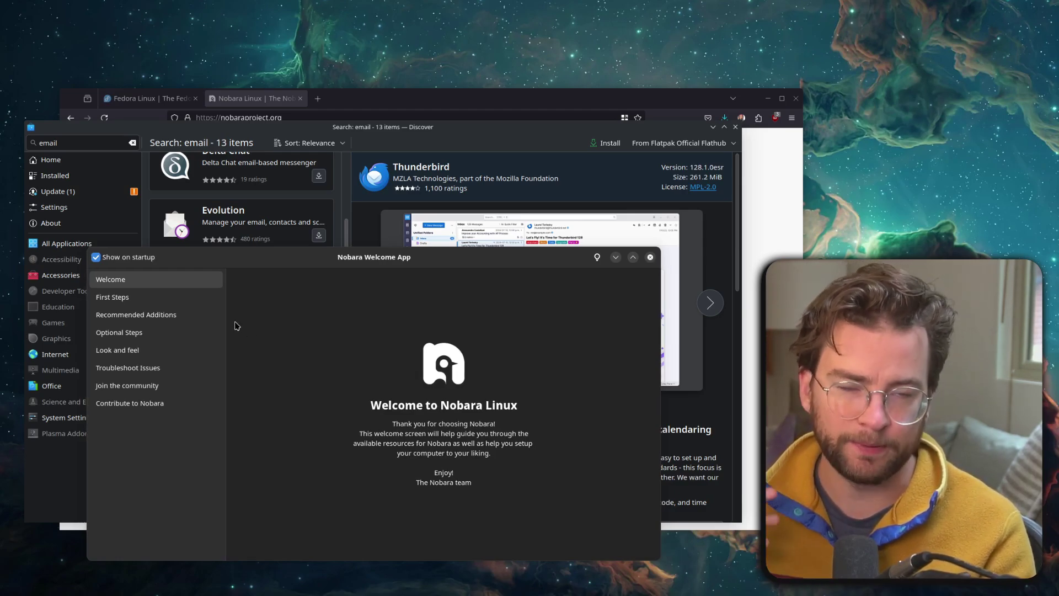
Step: Switch the Nobara Welcome App to its First Steps page from the sidebar
click(133, 297)
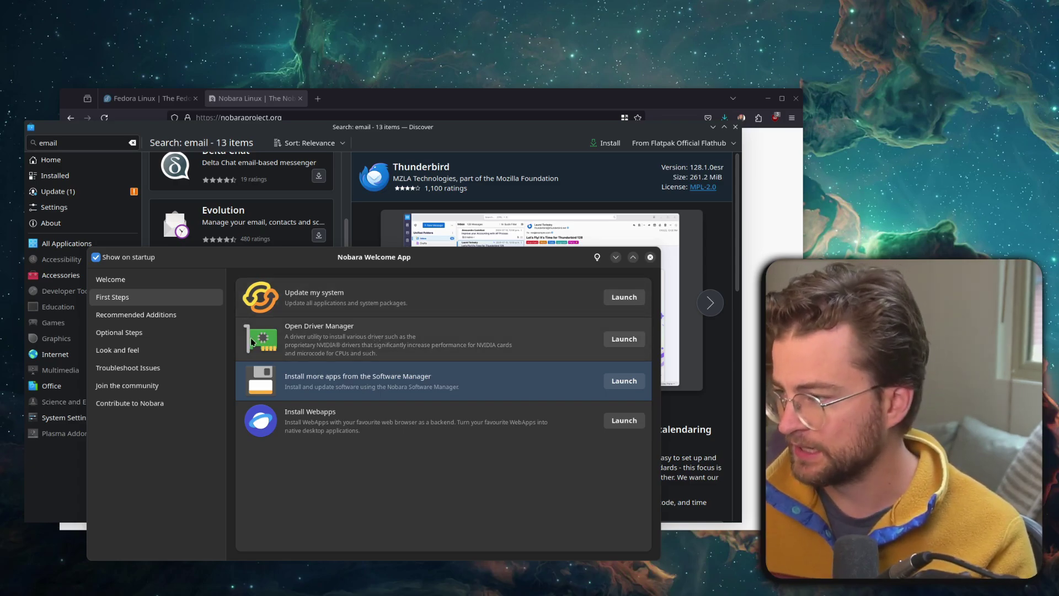
Step: Launch Driver Manager from First Steps, centre its window, then bring back the Welcome App
click(623, 338)
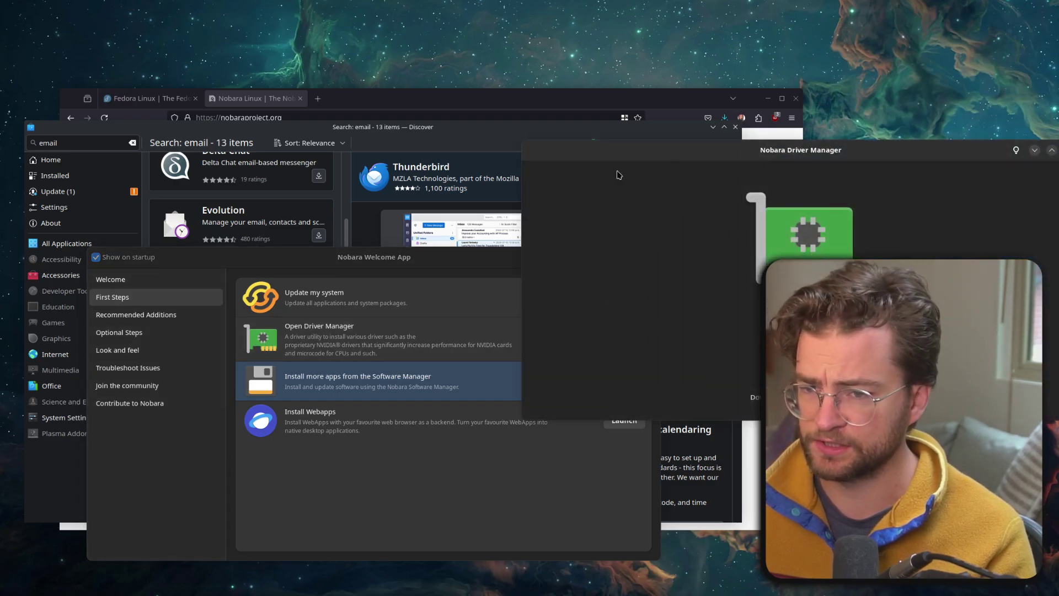
drag(760, 154, 367, 203)
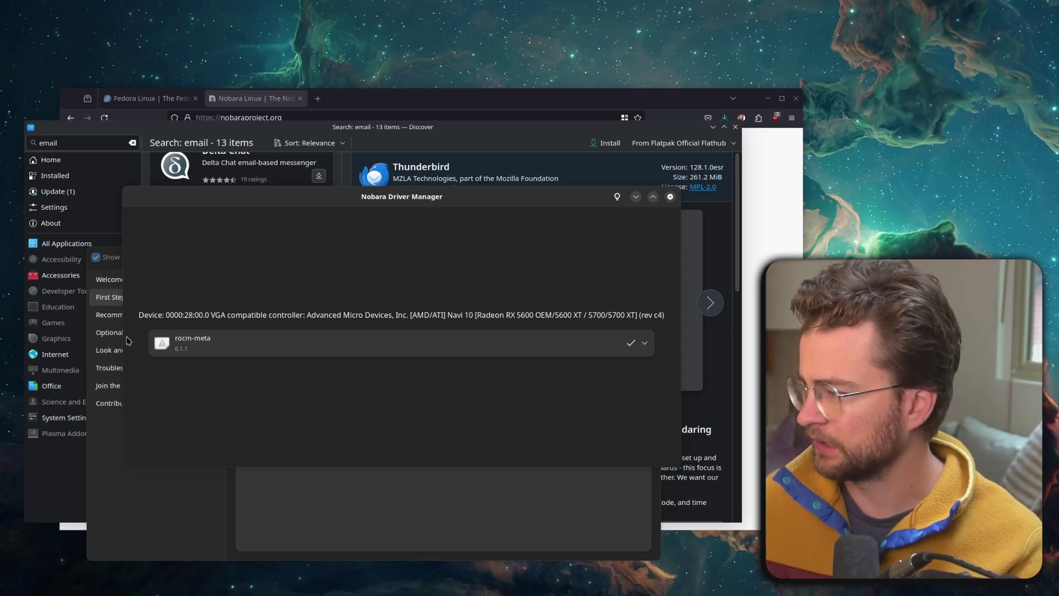
click(156, 518)
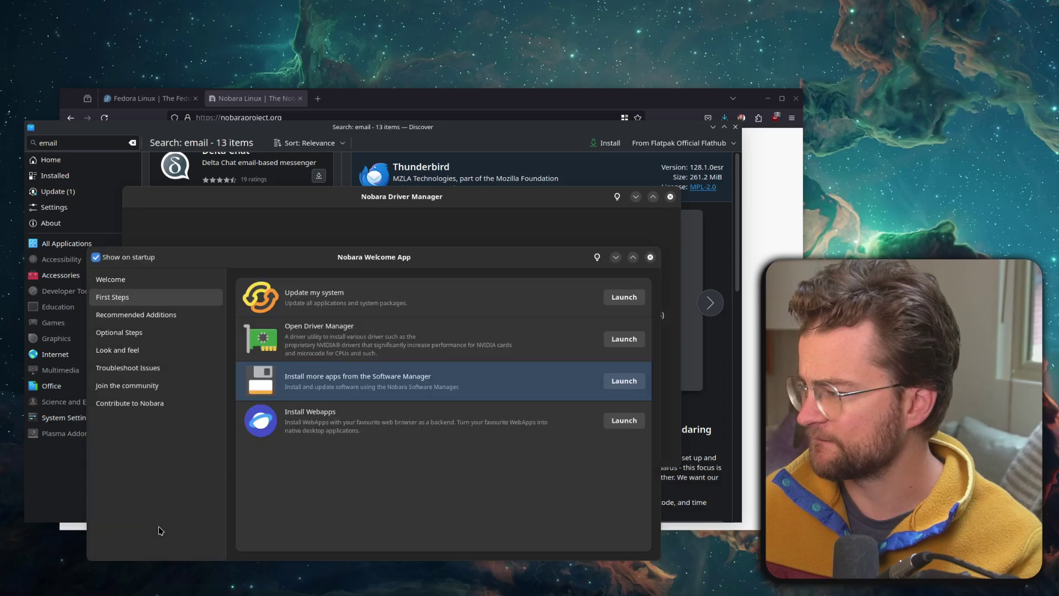
Step: Page through Recommended Additions, Optional Steps and Look and feel, stopping on Troubleshoot Issues
click(155, 315)
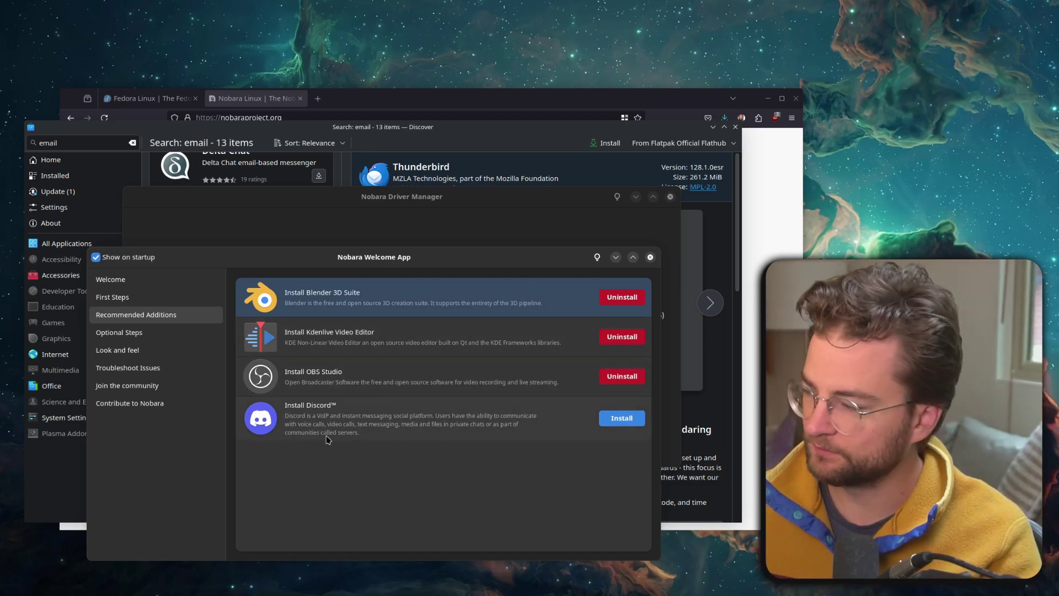
click(156, 336)
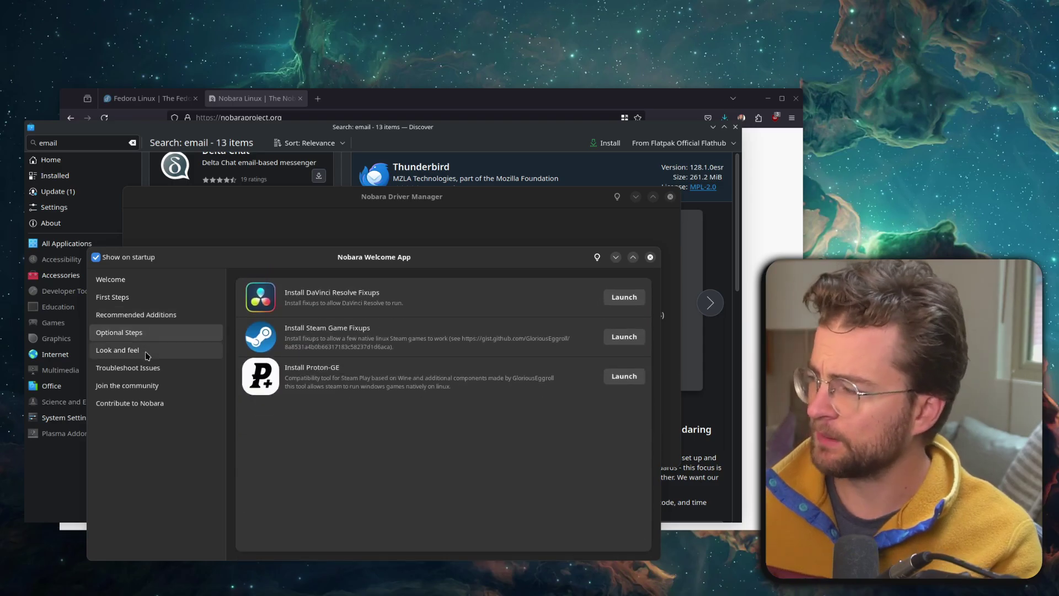
click(148, 354)
click(149, 370)
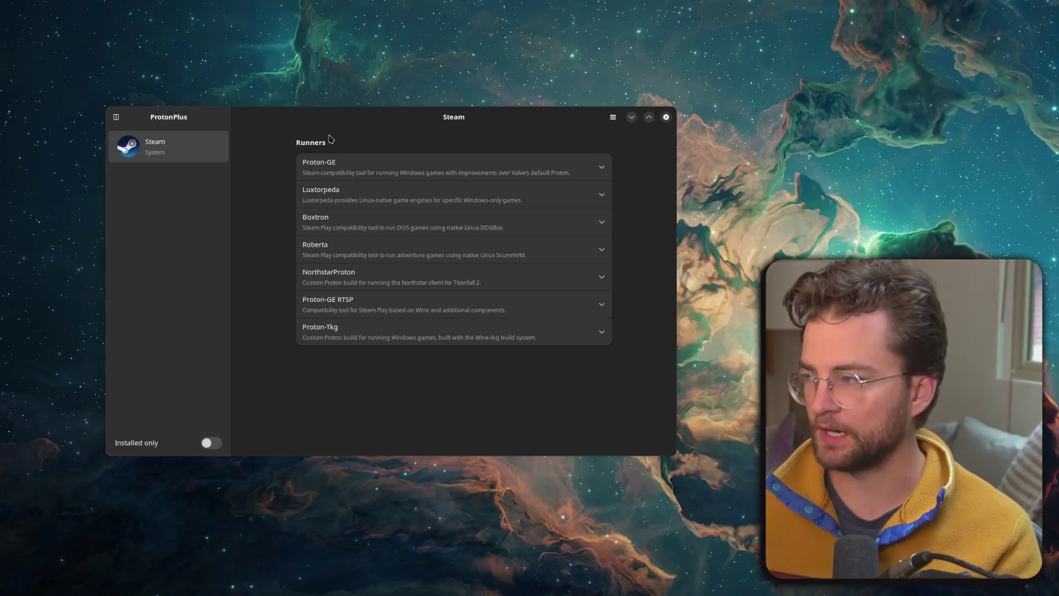
Step: Expand the Proton-GE runner in ProtonPlus to list builds GE-Proton9-11 down to 9-1
click(603, 169)
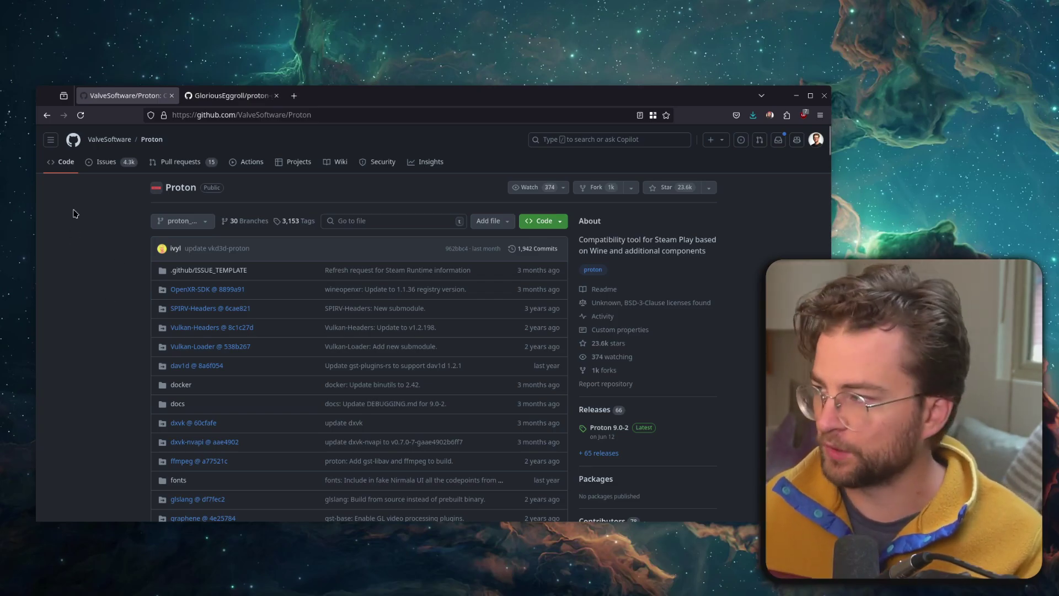
Step: Switch to the proton-ge-custom repository page and scroll through it
click(201, 100)
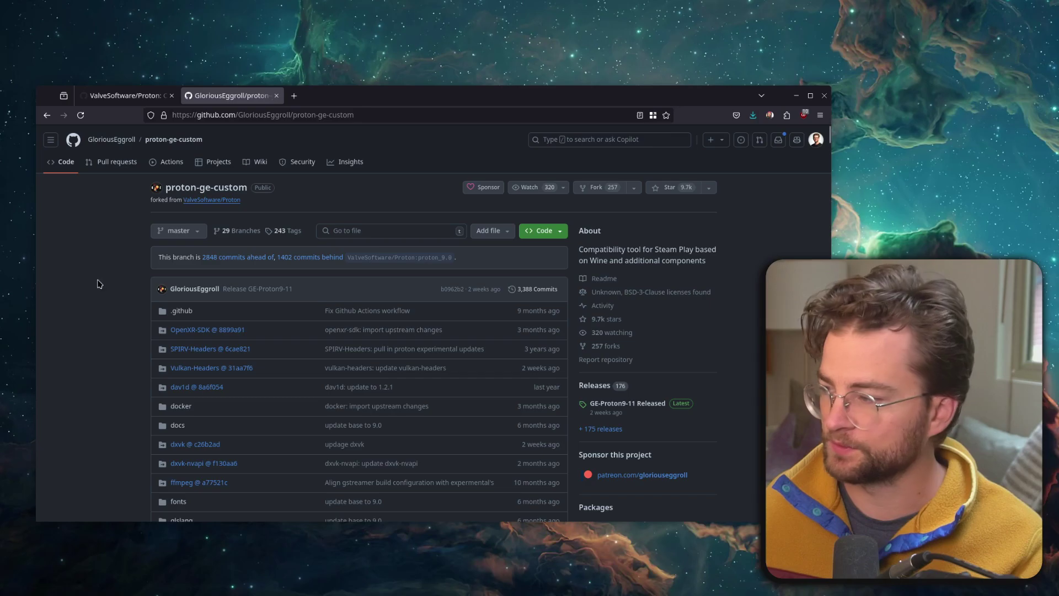
scroll(105, 289, down, 12)
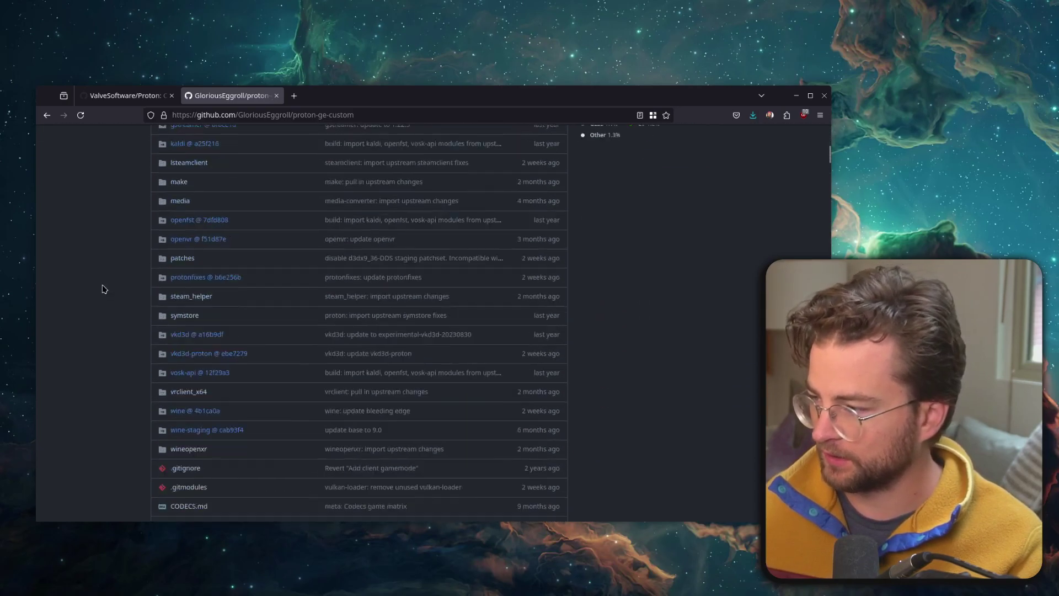
scroll(104, 289, up, 3)
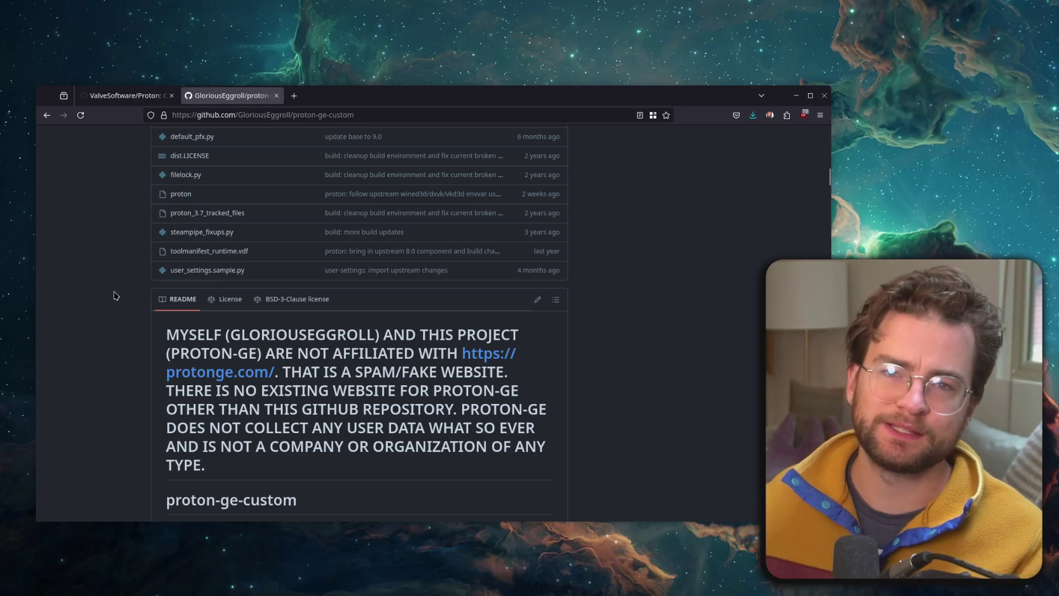
scroll(112, 318, down, 2)
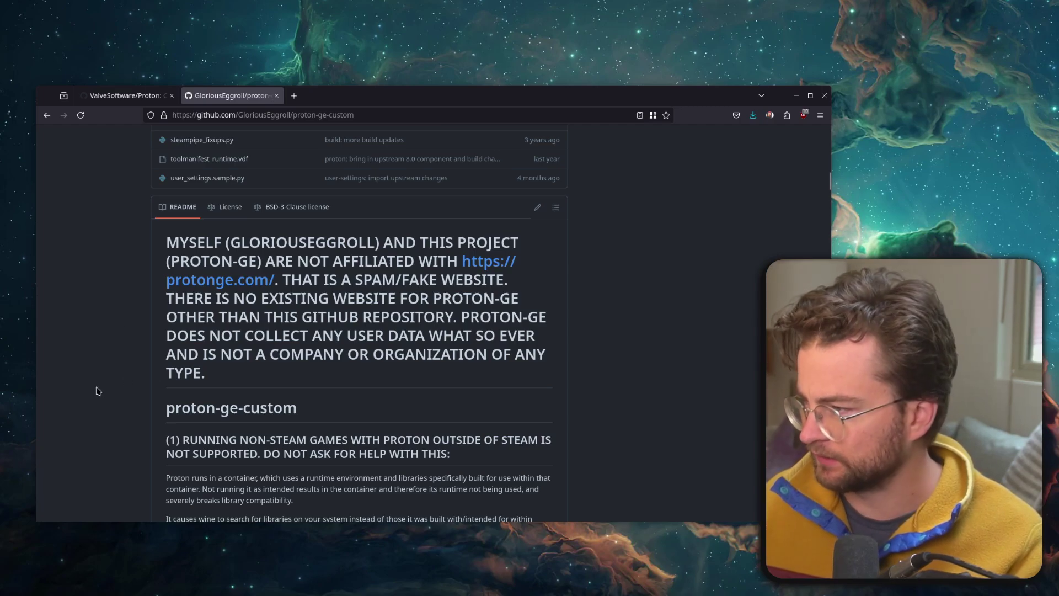
scroll(96, 391, up, 15)
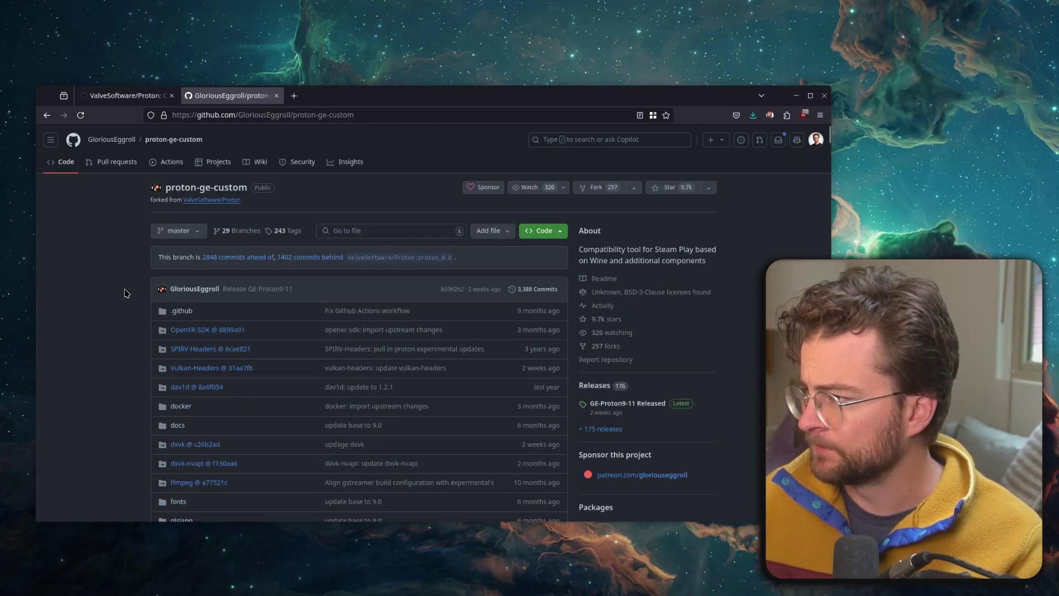
Step: Open the repository owner's GitHub profile and look over its popular repositories
click(110, 139)
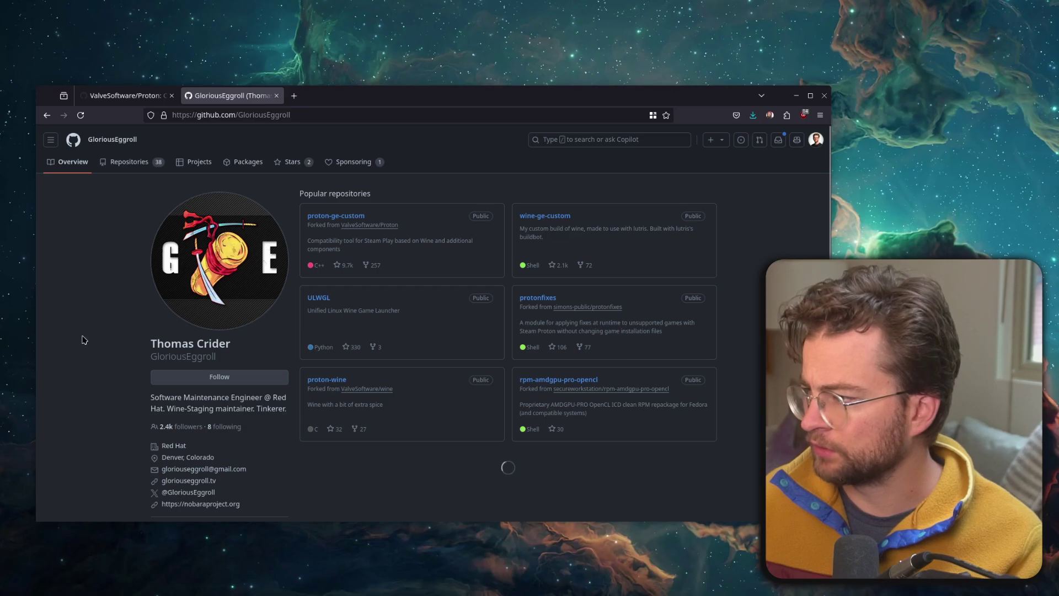
scroll(85, 376, down, 3)
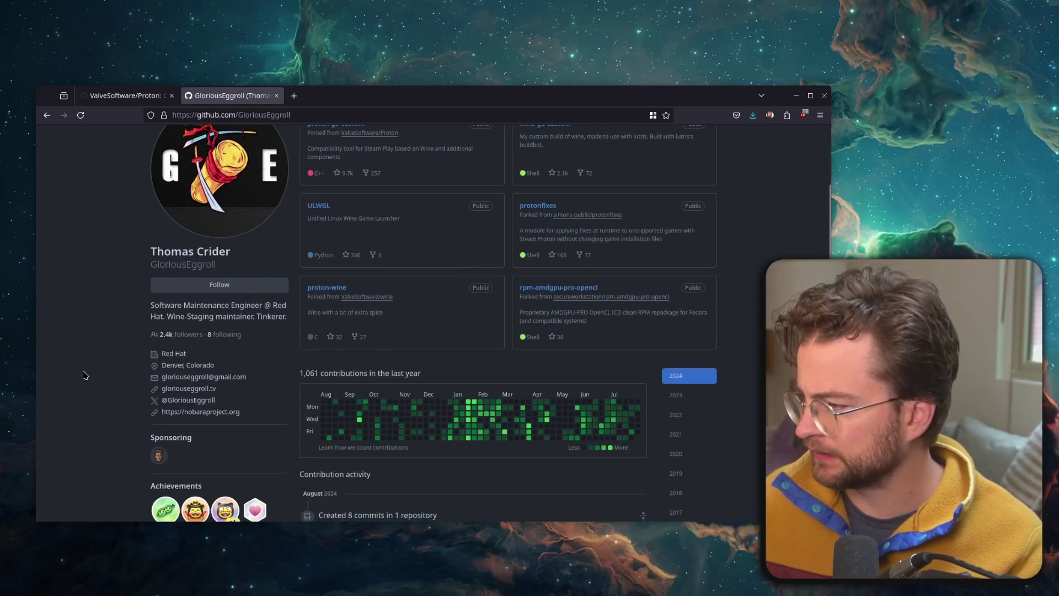
scroll(114, 395, down, 3)
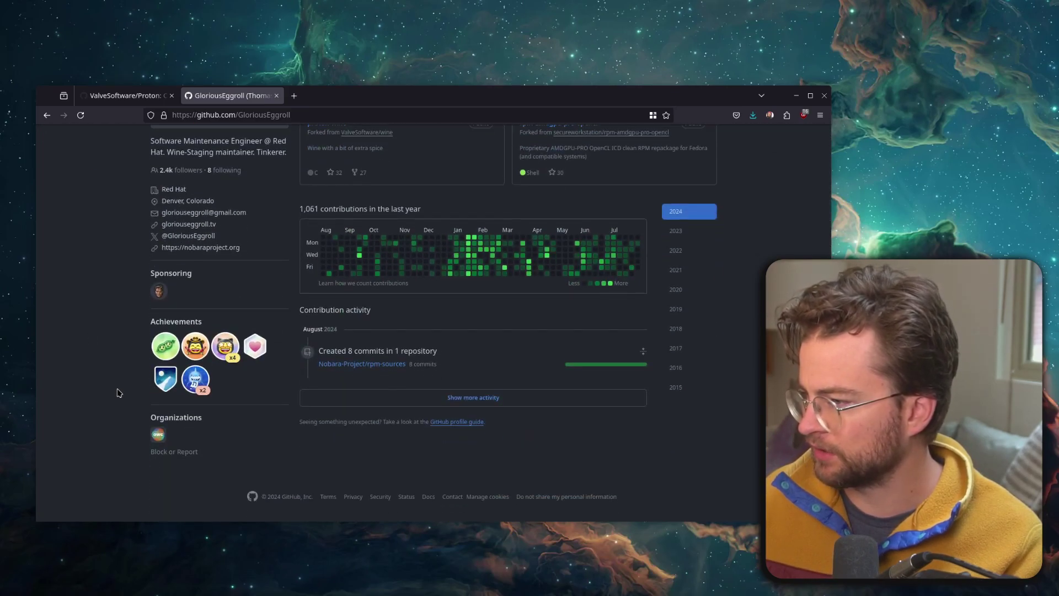
scroll(113, 397, up, 5)
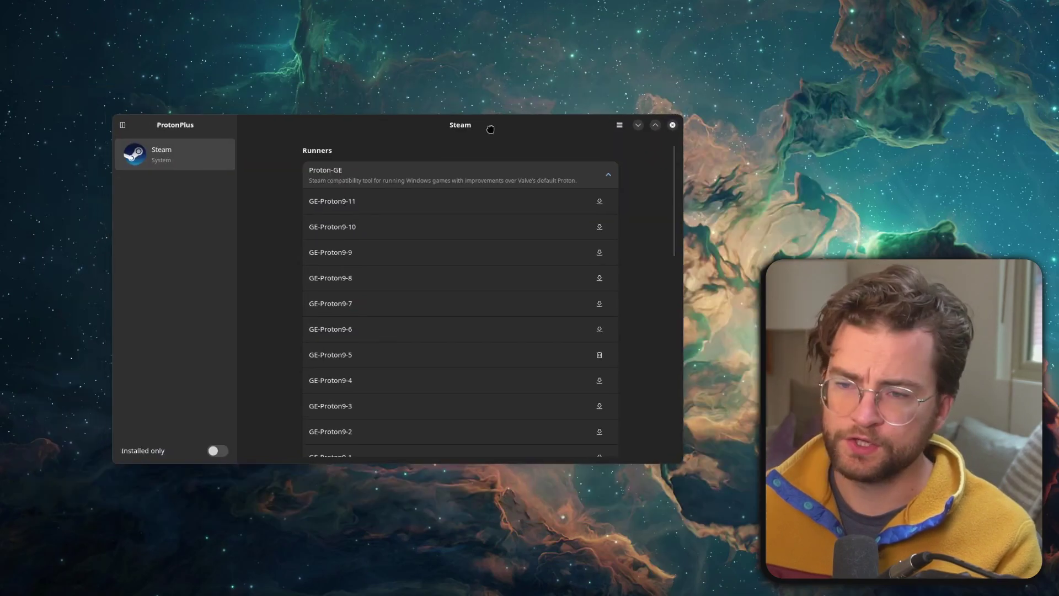
Step: Move the ProtonPlus window, re-expand Proton-GE, and download GE-Proton9-11
mouse_move(490, 129)
mouse_down()
mouse_move(515, 146)
mouse_move(481, 140)
mouse_up()
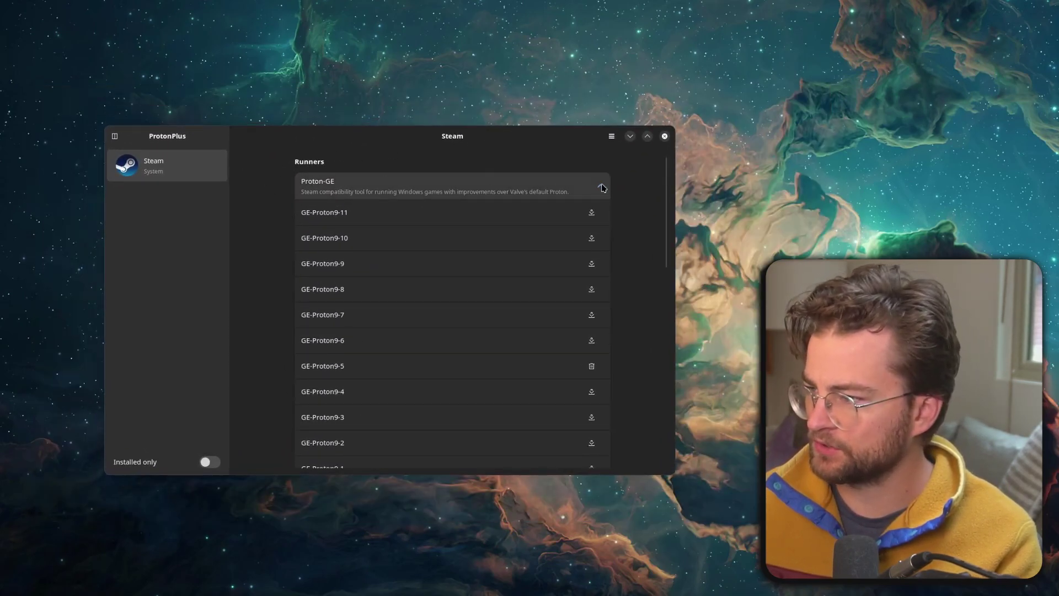
click(410, 184)
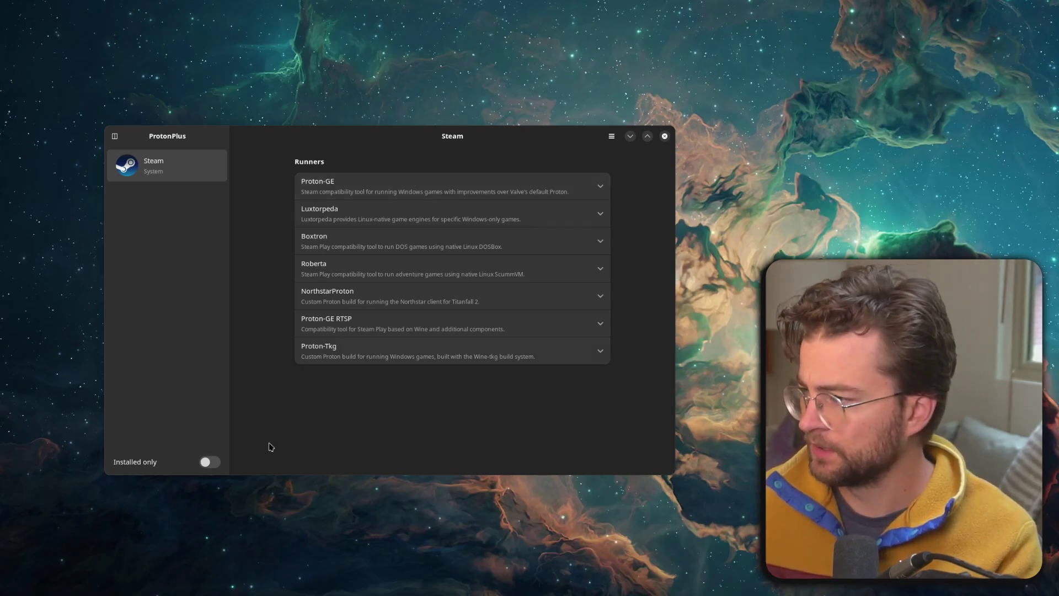
click(397, 189)
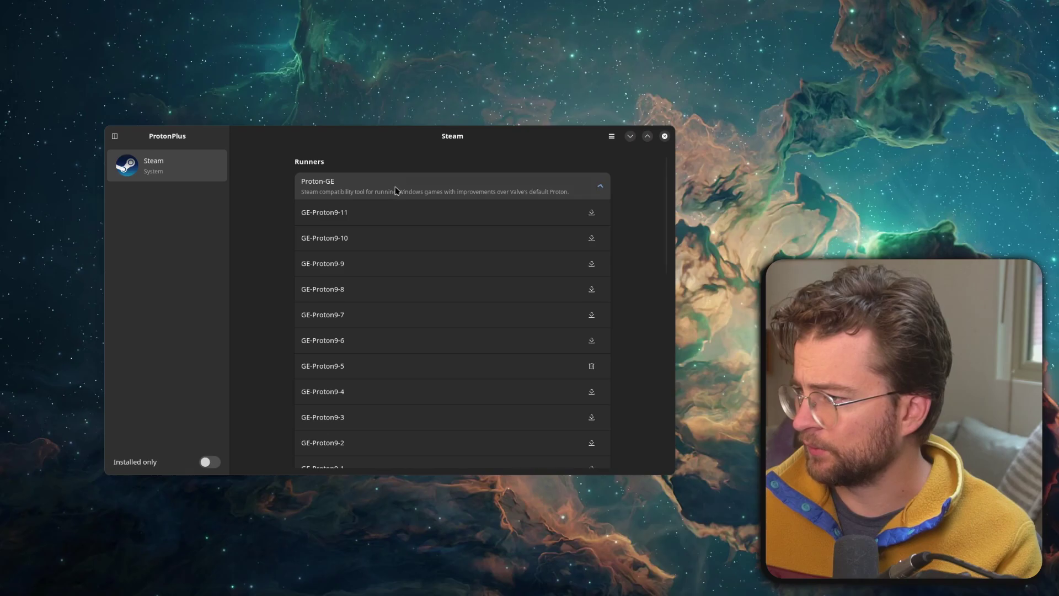
scroll(478, 329, down, 10)
scroll(358, 397, up, 15)
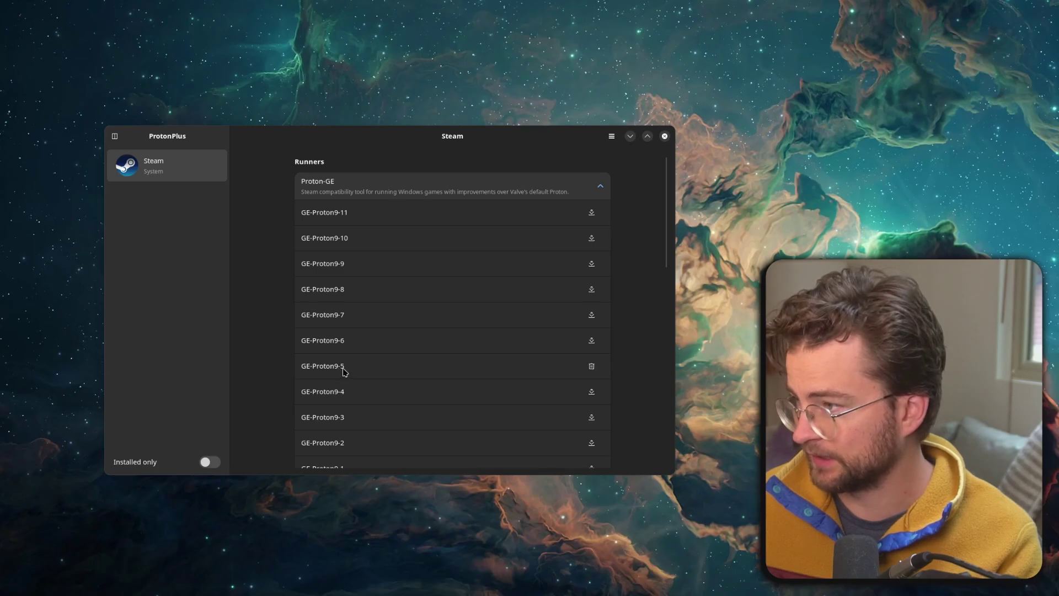
click(592, 214)
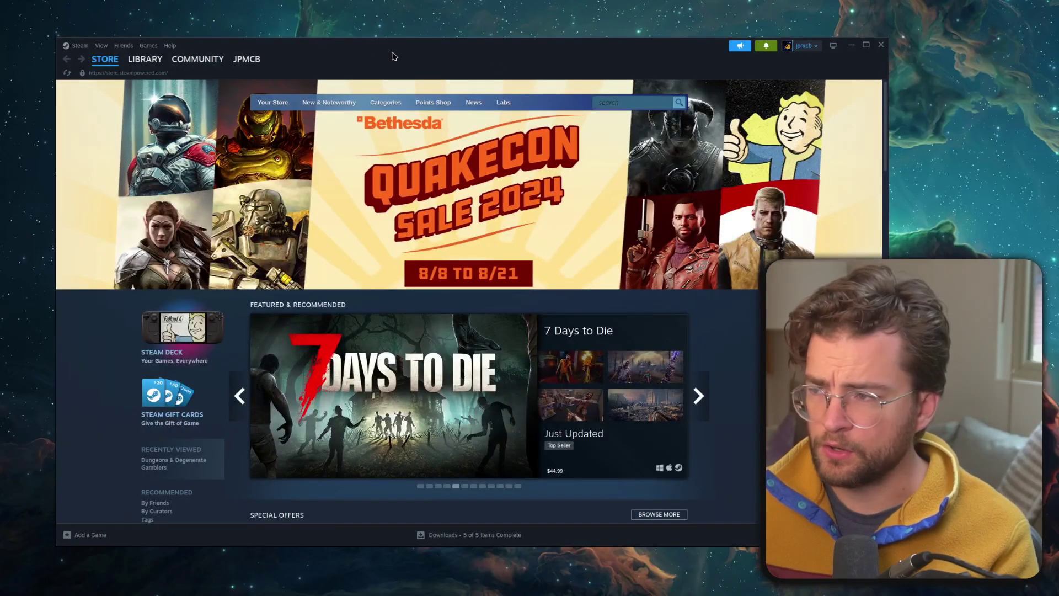
Step: Set Steam's Compatibility 'Run other titles with' to GE-Proton9-11 and restart Steam
click(66, 47)
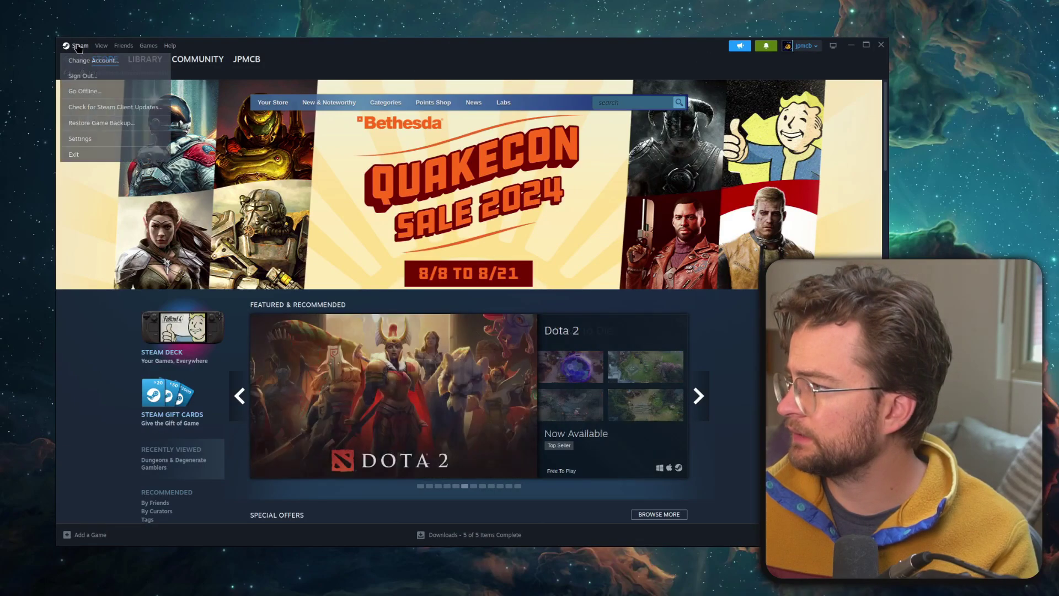
click(76, 142)
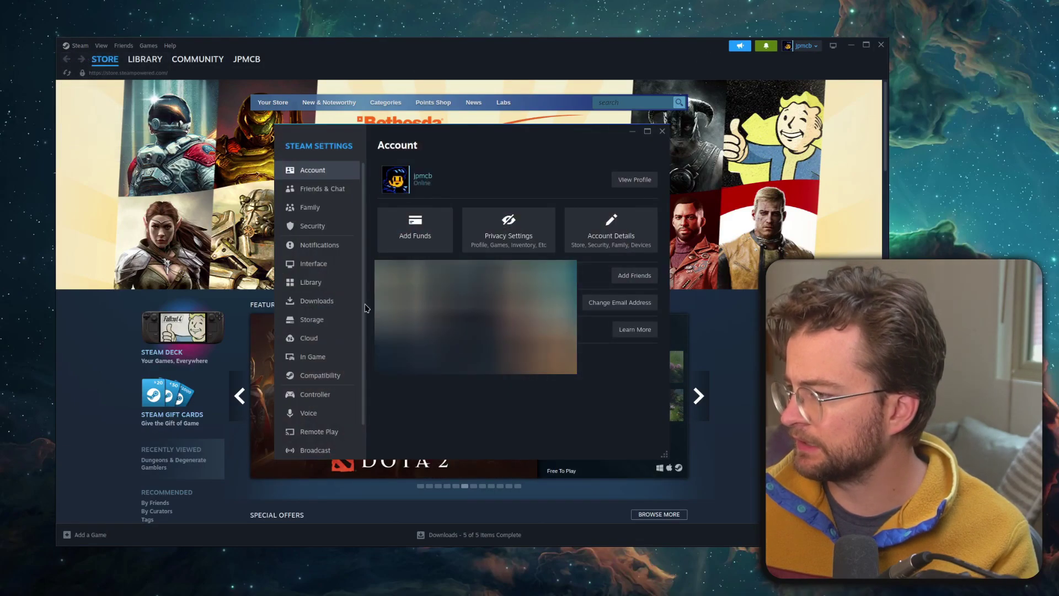
click(326, 377)
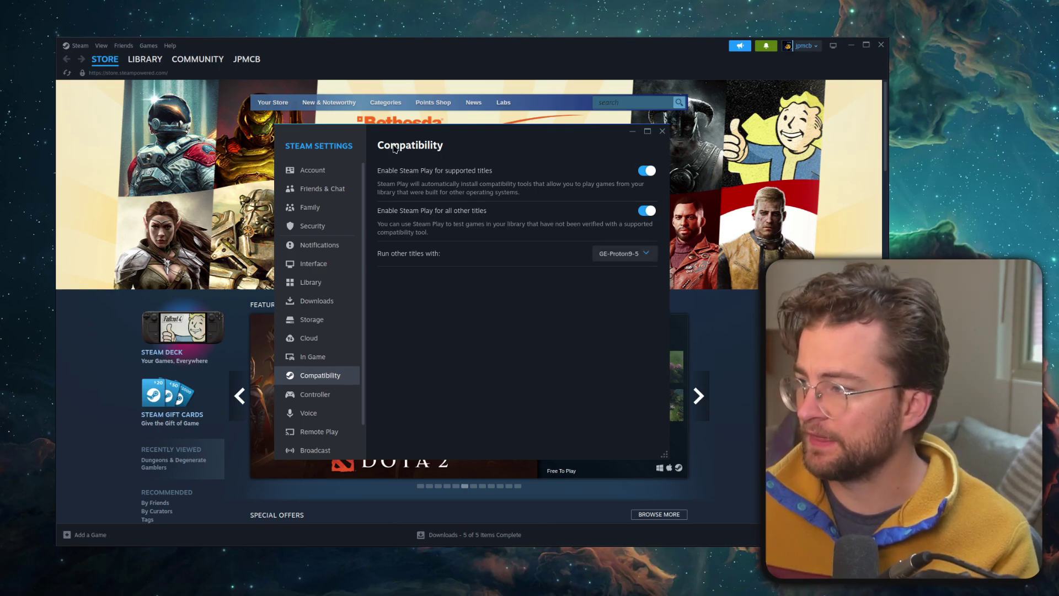
click(636, 255)
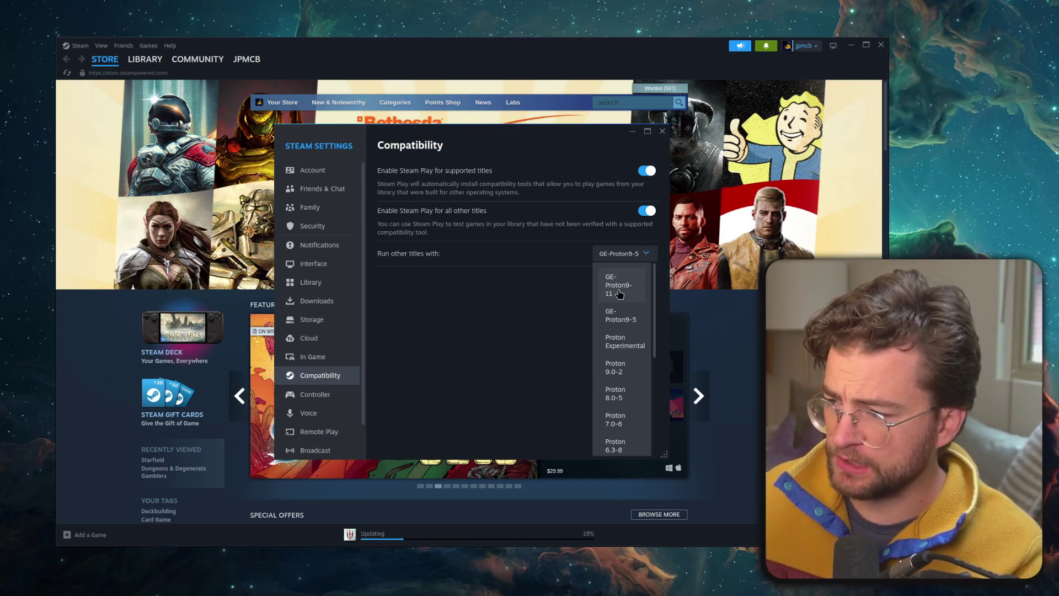
click(620, 292)
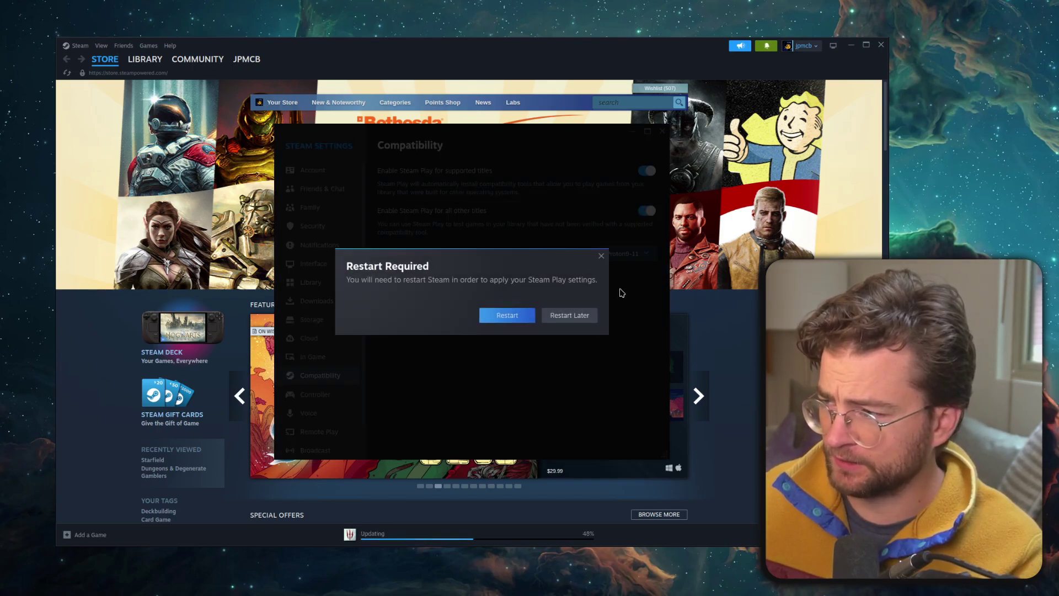
click(507, 316)
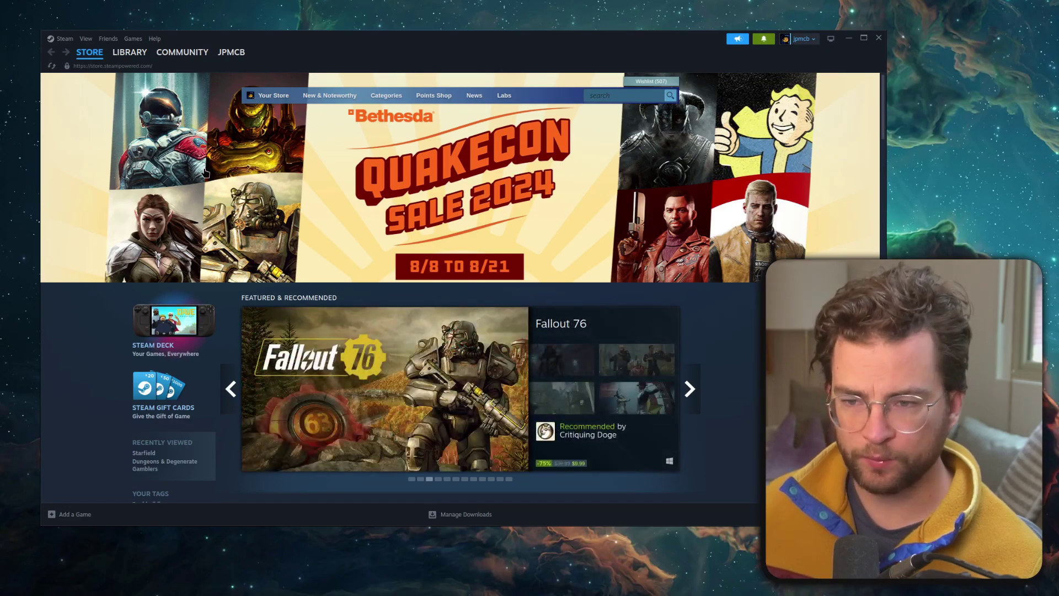
Step: Select The Witcher 3: Wild Hunt in the Steam library and press PLAY
click(127, 55)
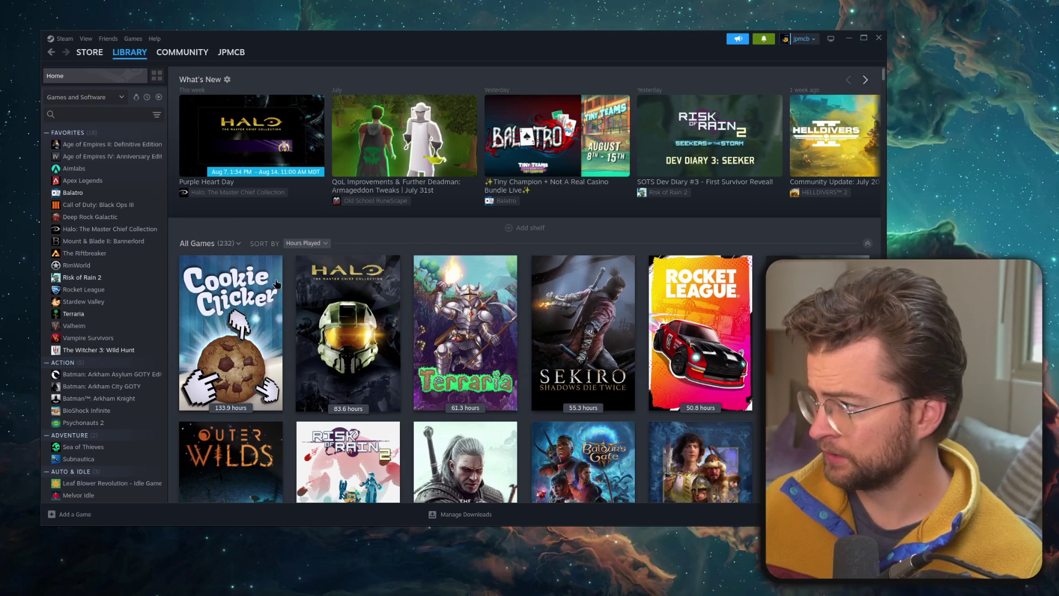
click(117, 350)
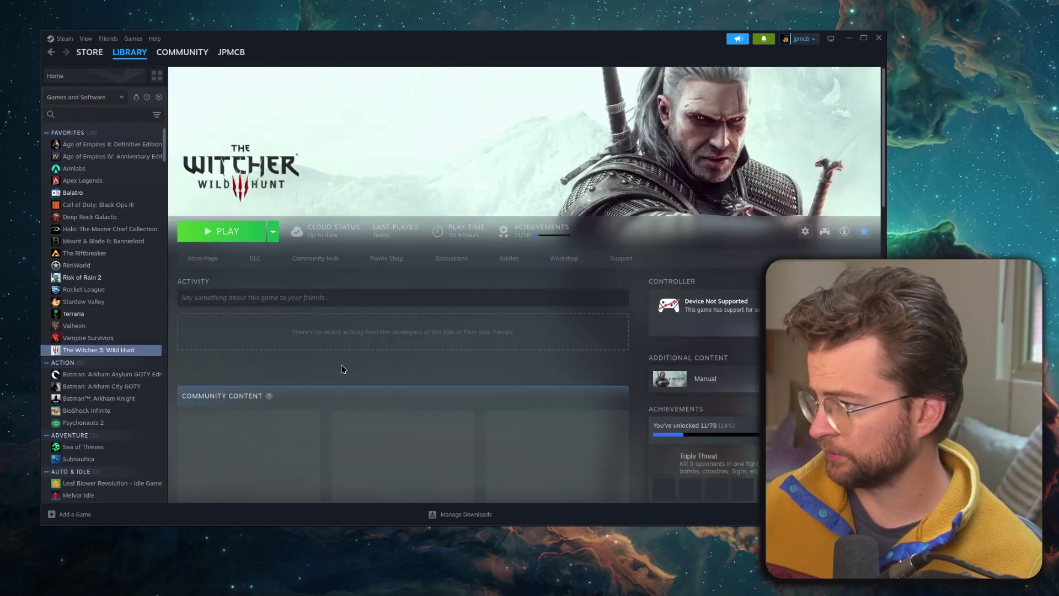
click(232, 236)
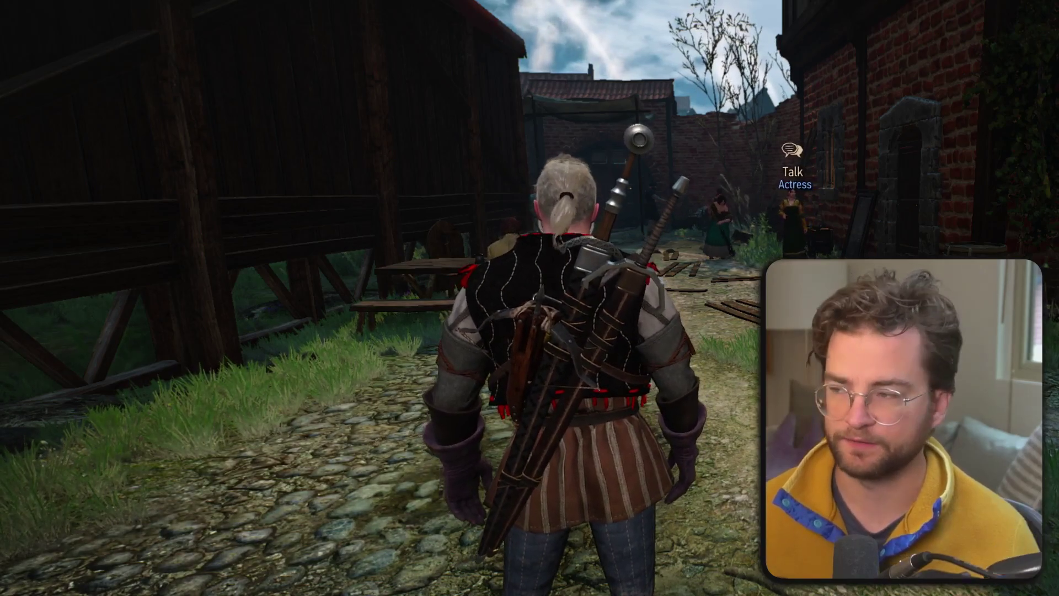
Step: Hold W to run Geralt forward down the cobbled alley
key(w)
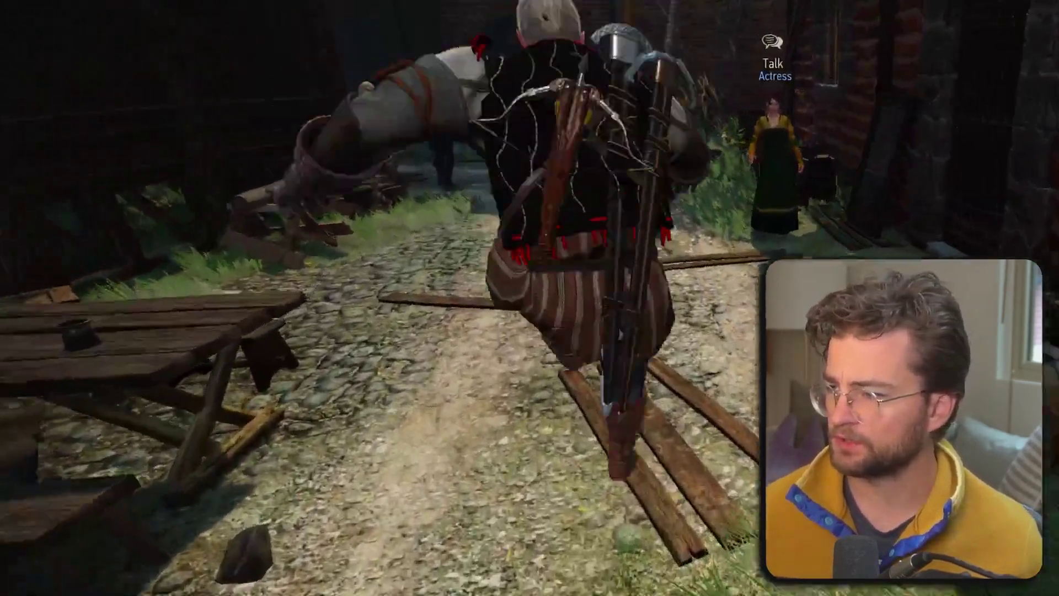